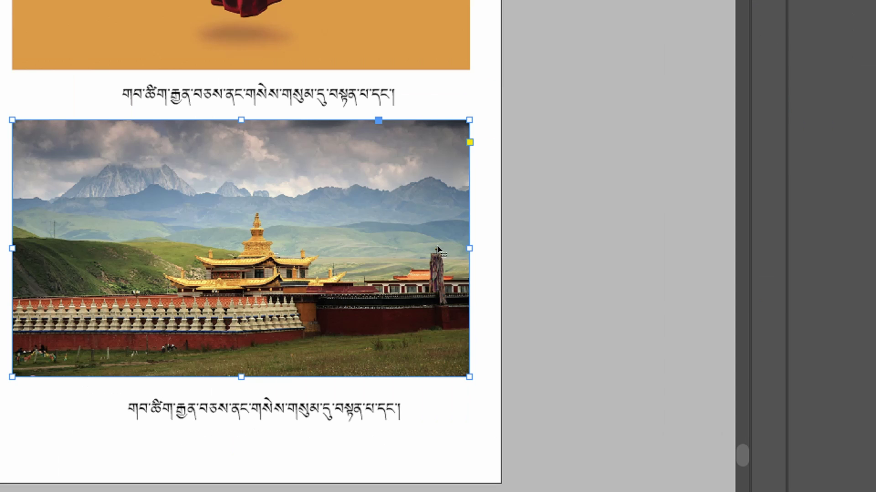
Try rounding all four corners of the temple photo by about 0.38 in, then undo it.
click(469, 143)
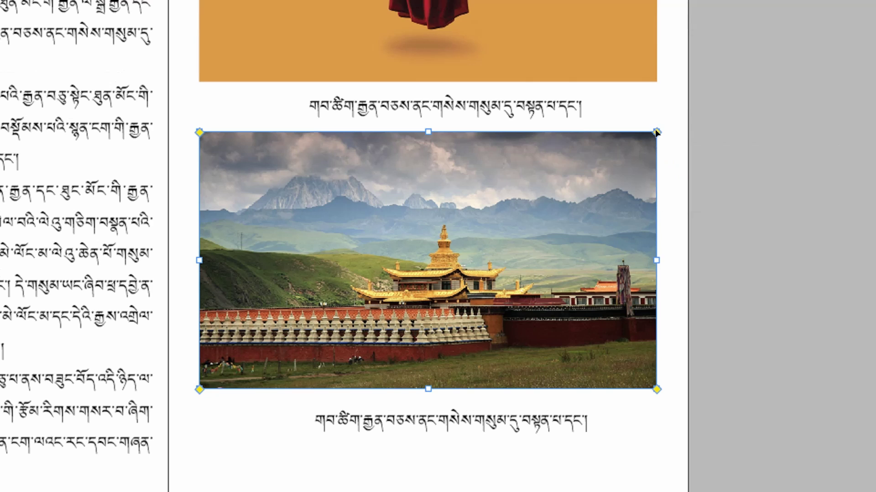
drag(655, 132, 616, 132)
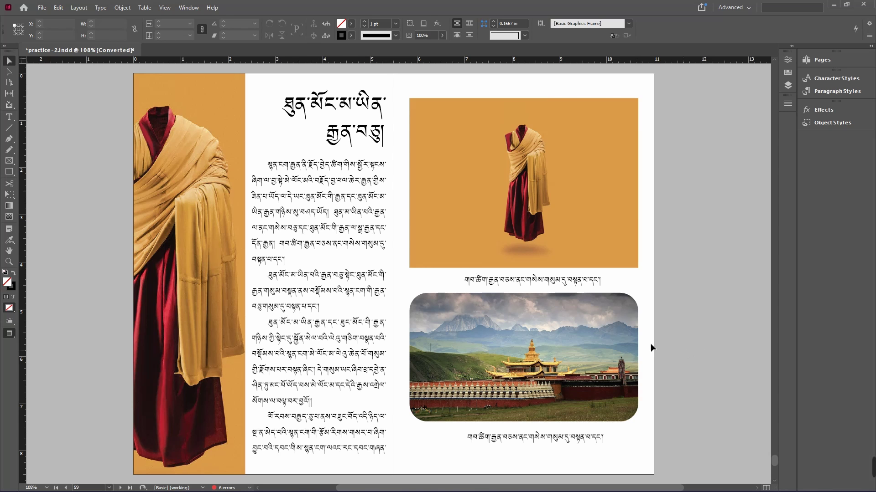
click(610, 335)
key(ctrl+z)
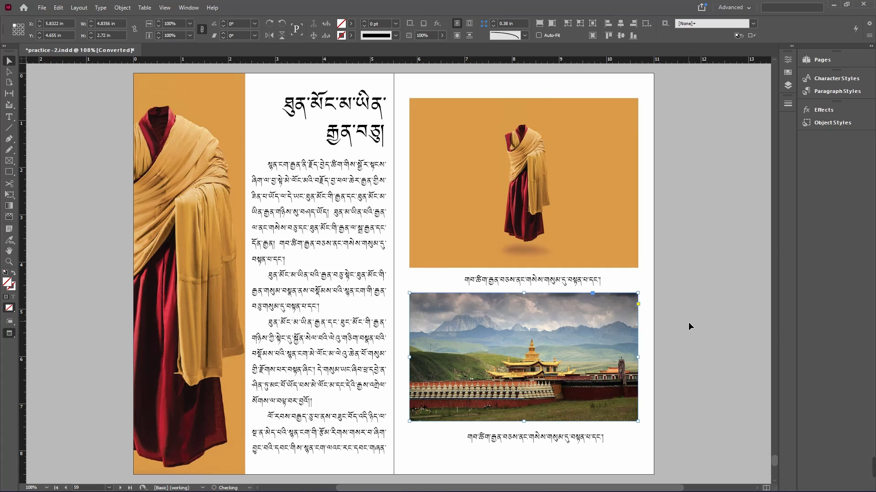
Round only the top-right corner of the temple photo with a large radius.
click(638, 305)
drag(638, 296, 544, 294)
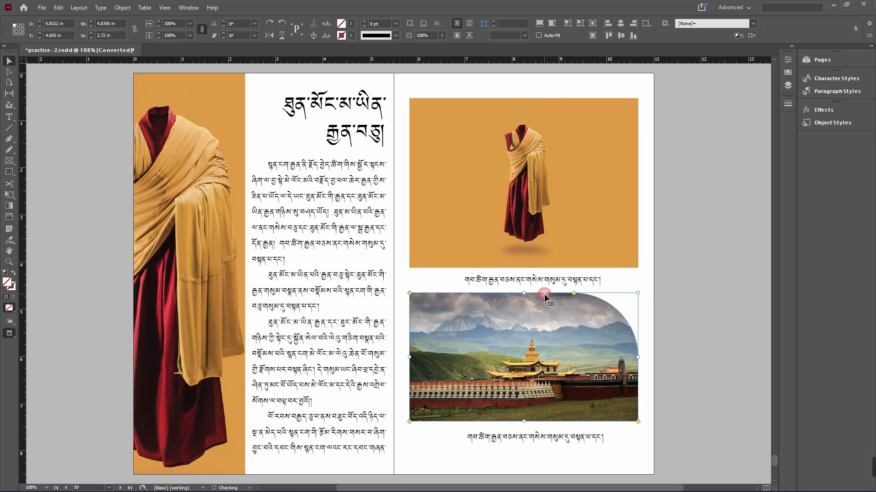
click(662, 342)
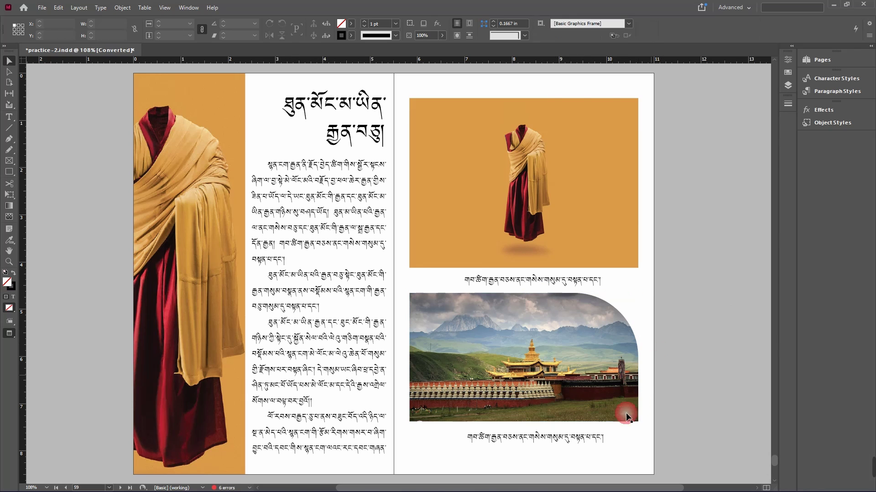
Round only the bottom-left corner of the temple photo, then undo both individual corner roundings.
click(482, 393)
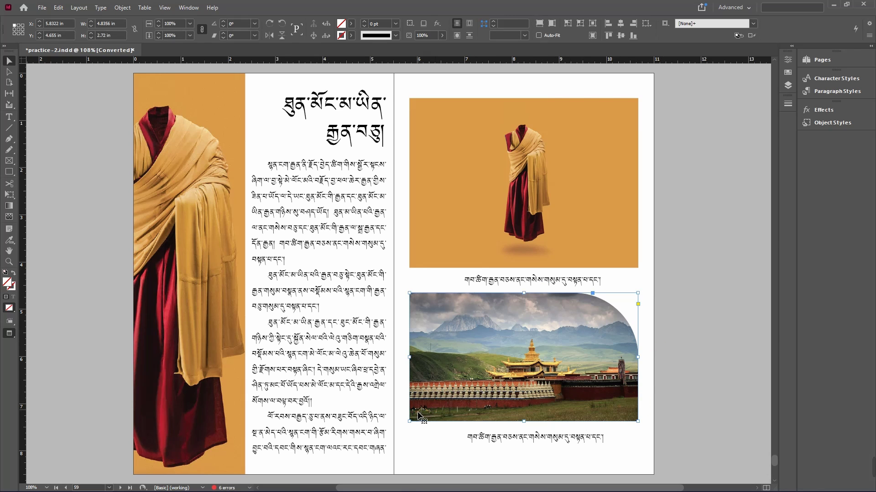
click(638, 305)
drag(409, 420, 482, 417)
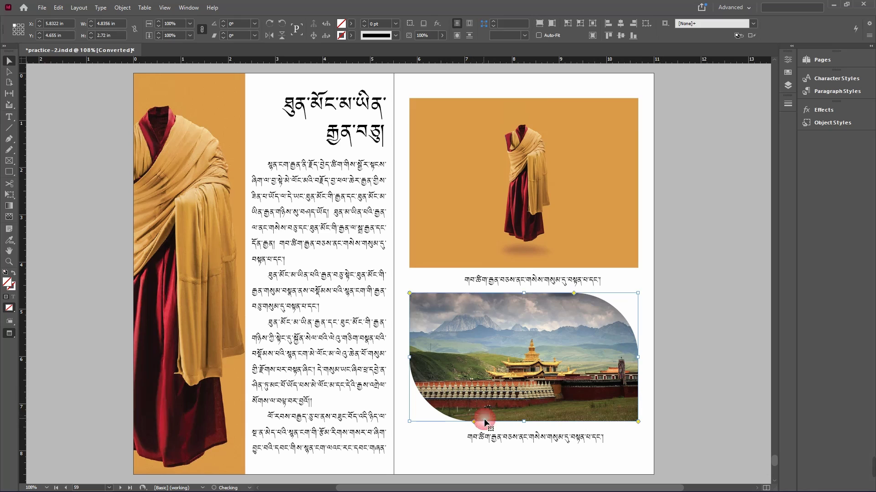
click(716, 386)
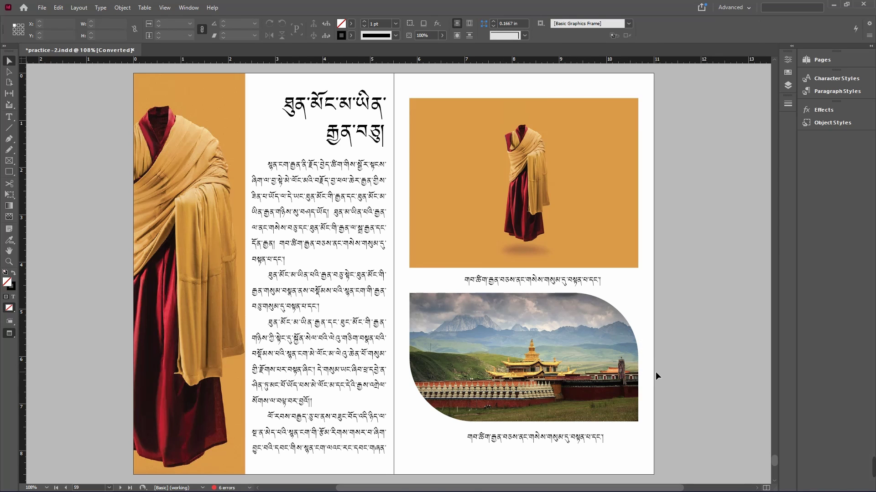
key(ctrl+z)
key(ctrl+z)
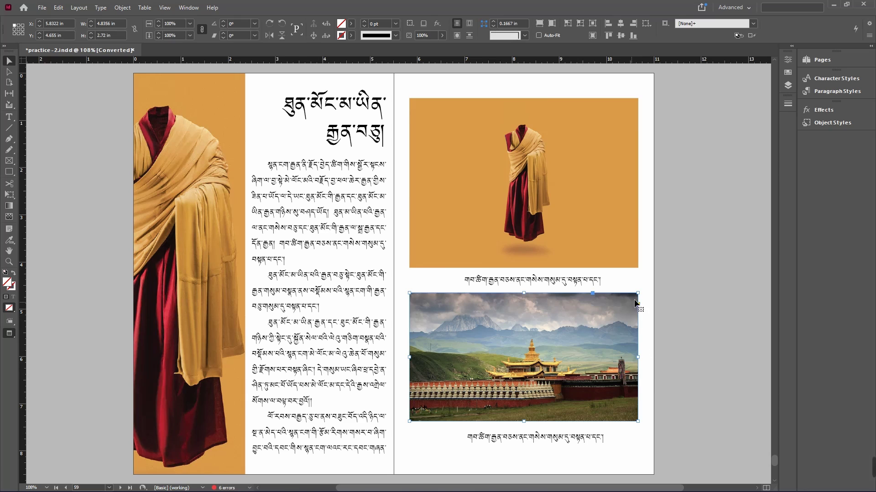
Round all four corners of the temple photo by about 0.41 in and of the robe photo above it by about 0.32 in.
click(638, 299)
drag(639, 295, 617, 292)
click(679, 296)
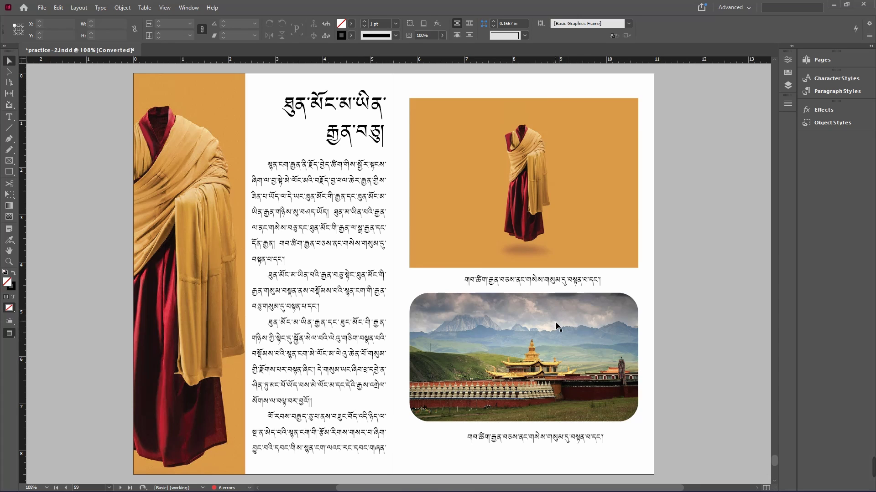
click(566, 164)
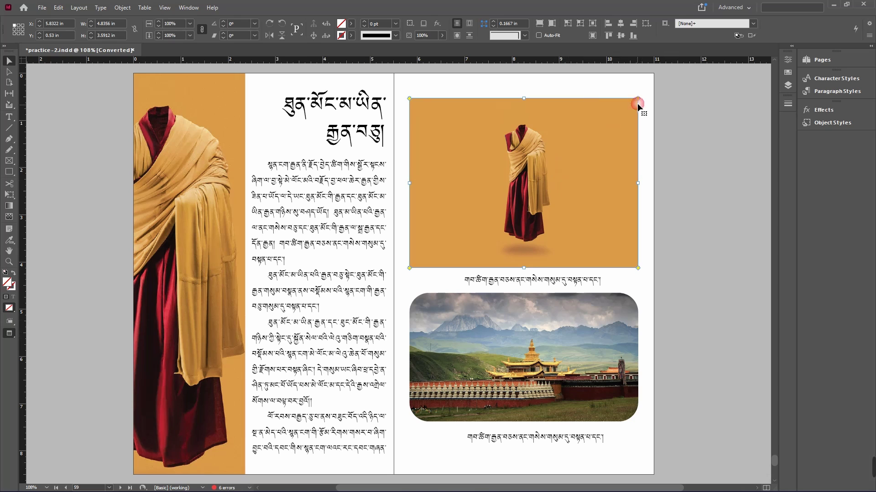
drag(637, 103, 622, 97)
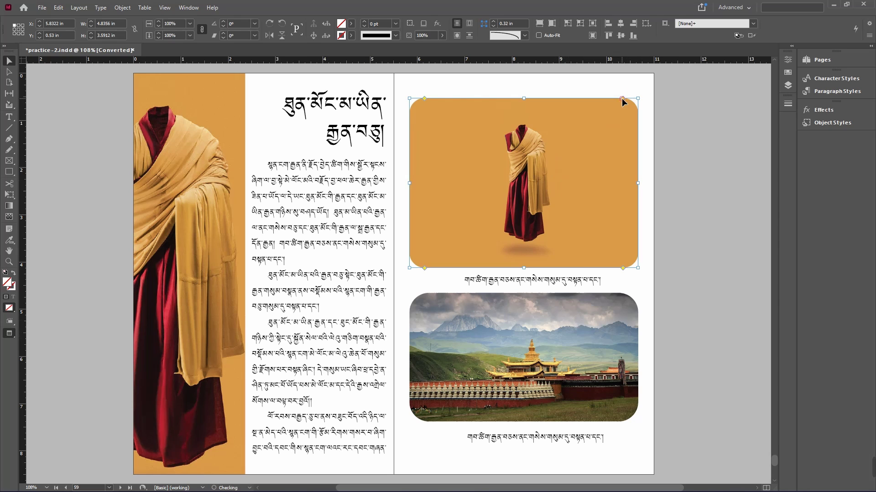
Add a Multiply drop shadow with 50% opacity to the robe photo above the temple photo.
right_click(606, 130)
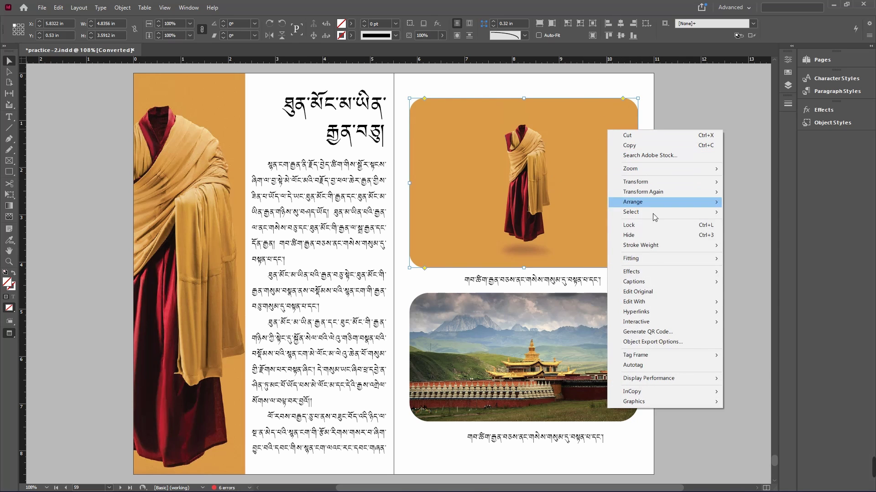
mouse_move(657, 276)
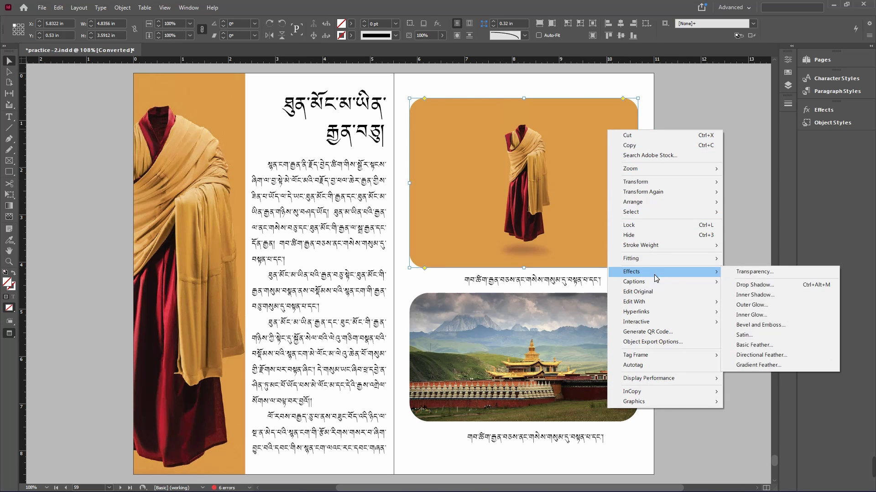
click(747, 285)
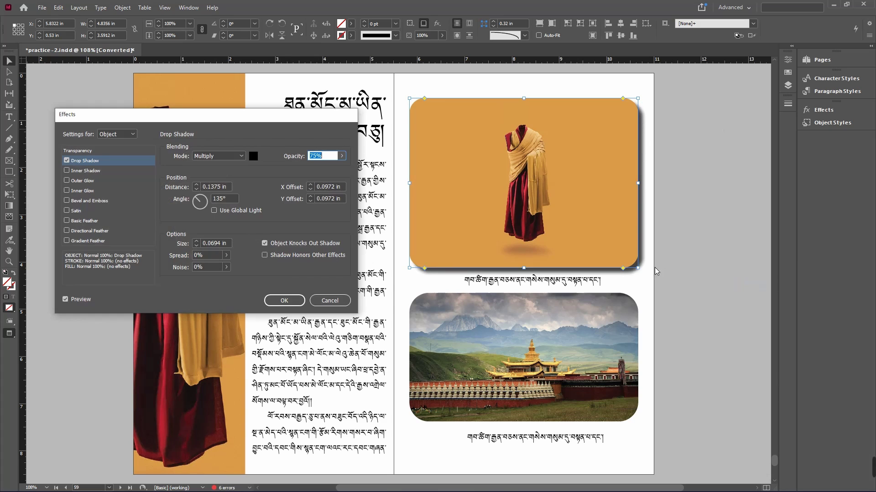
click(341, 156)
drag(333, 168, 318, 168)
Try Bevel and Emboss on the robe photo, remove it, and set the drop shadow's distance to 0.125 in.
click(68, 201)
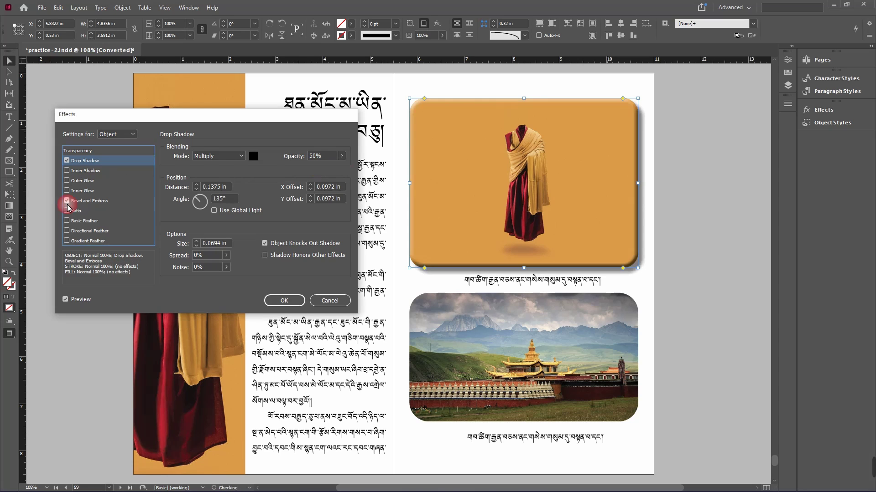
click(67, 201)
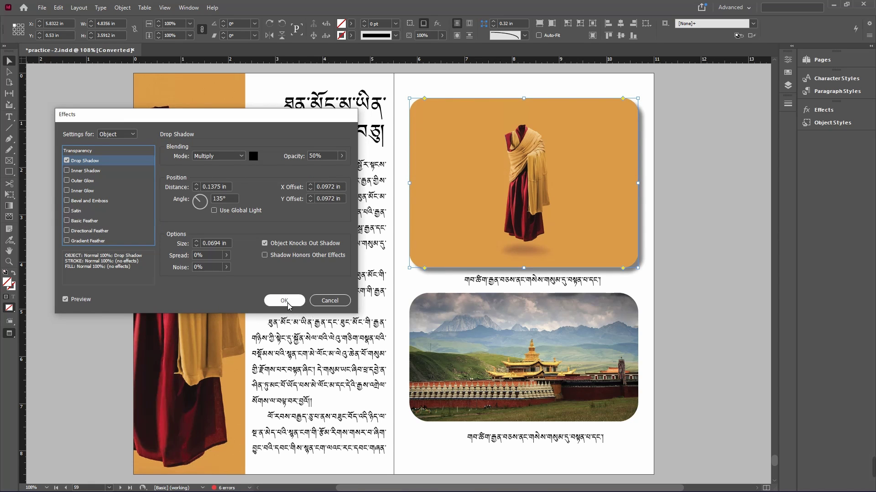
click(197, 190)
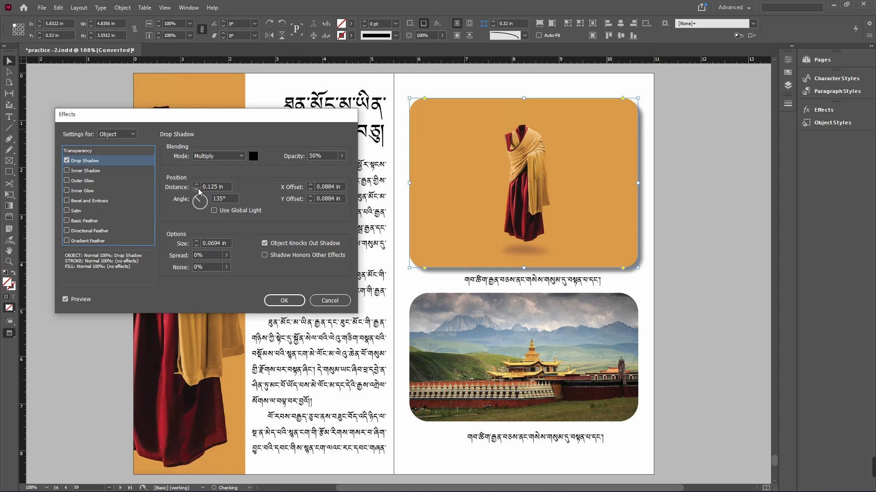
click(284, 302)
click(712, 284)
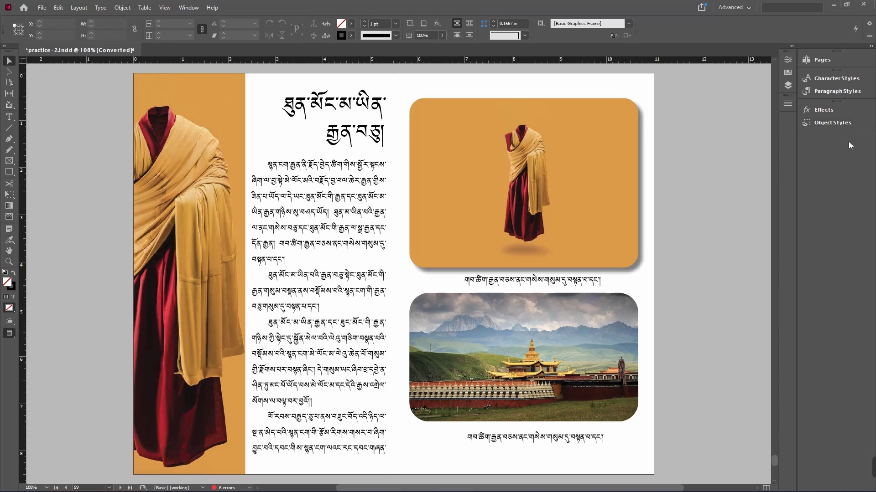
Create a new object style based on [Basic Graphics Frame] and name it photo.
click(188, 7)
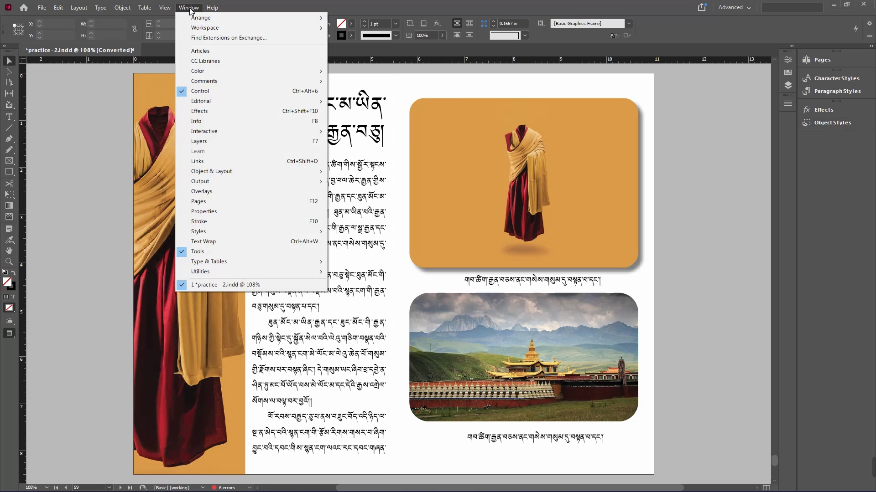
click(218, 112)
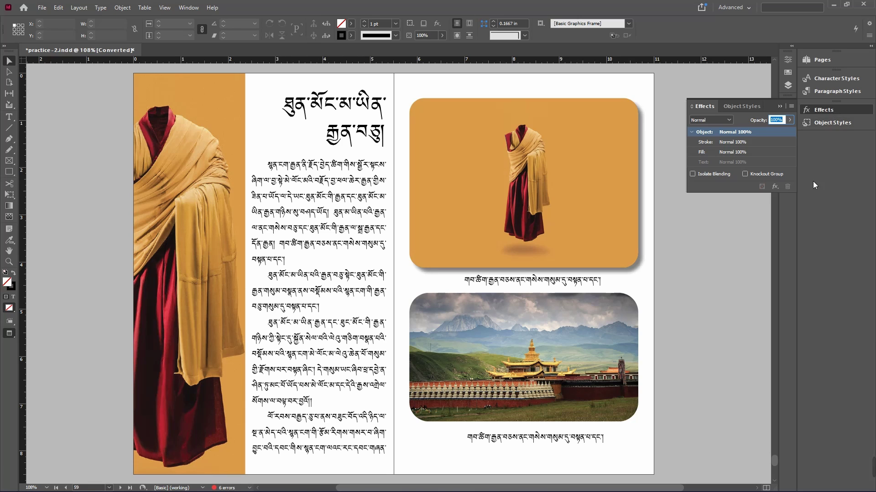
click(745, 106)
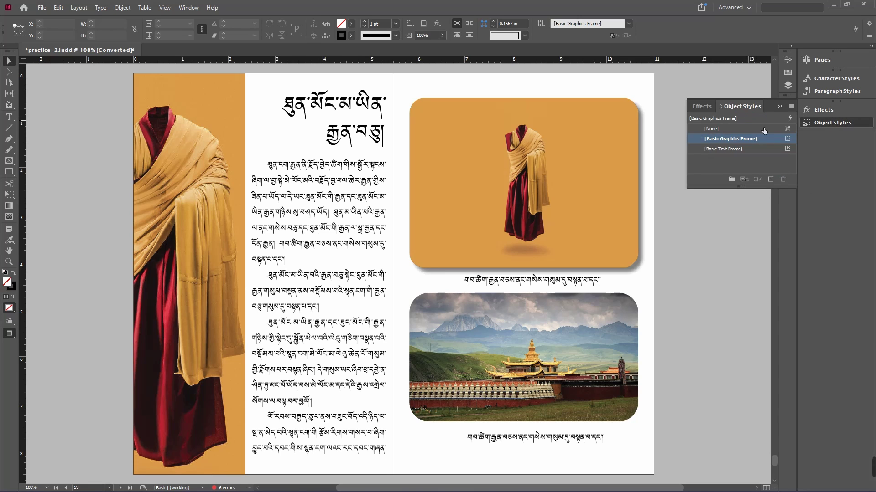
click(764, 166)
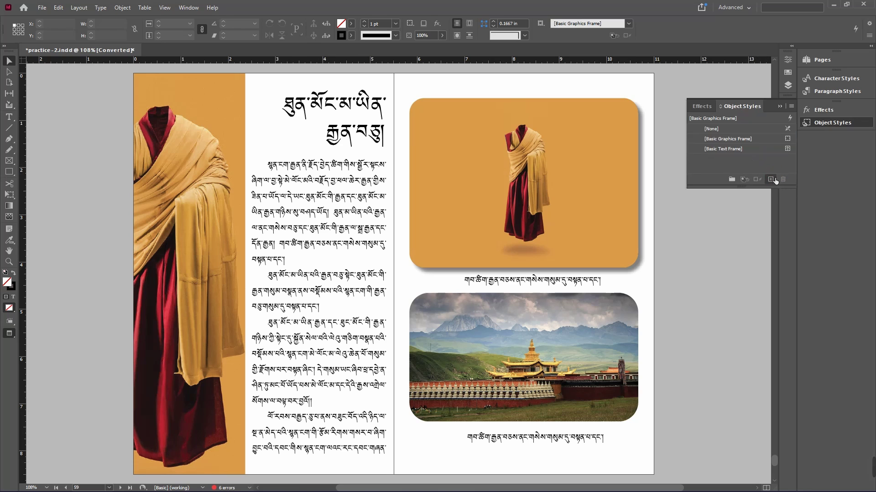
click(774, 178)
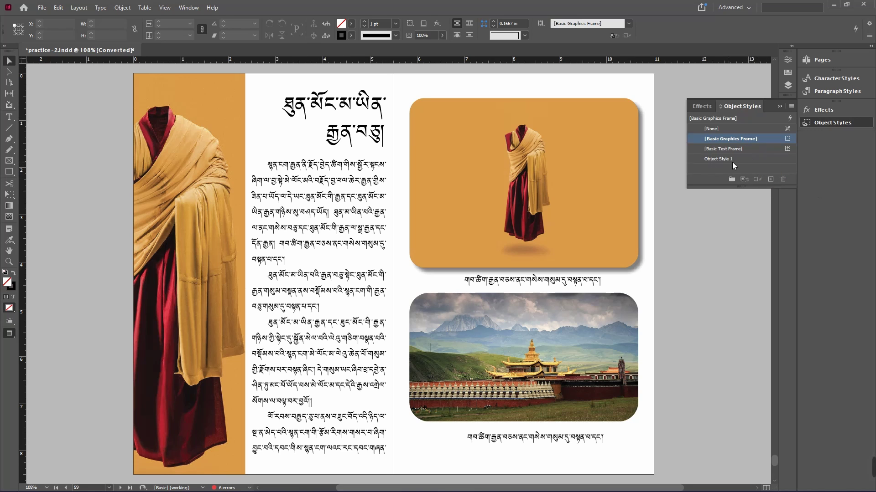
double_click(752, 158)
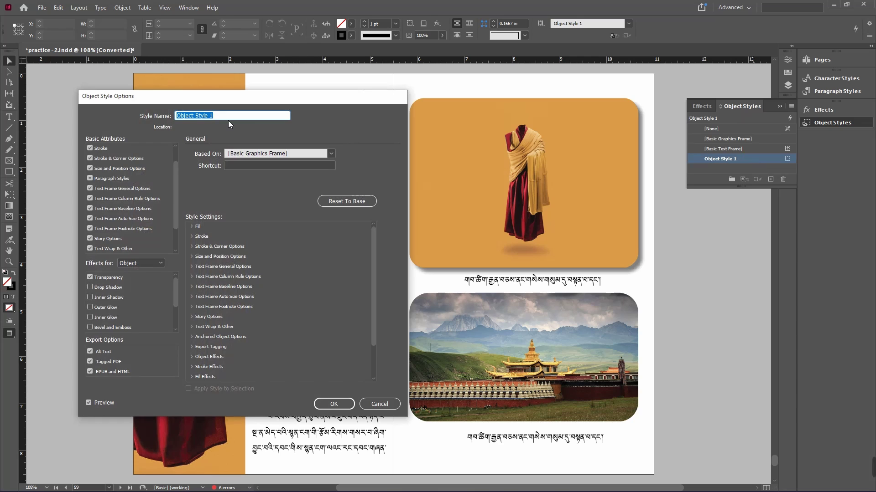
text(photo)
click(334, 404)
Apply the photo object style to the temple photo and enable Drop Shadow in the style's options.
click(565, 312)
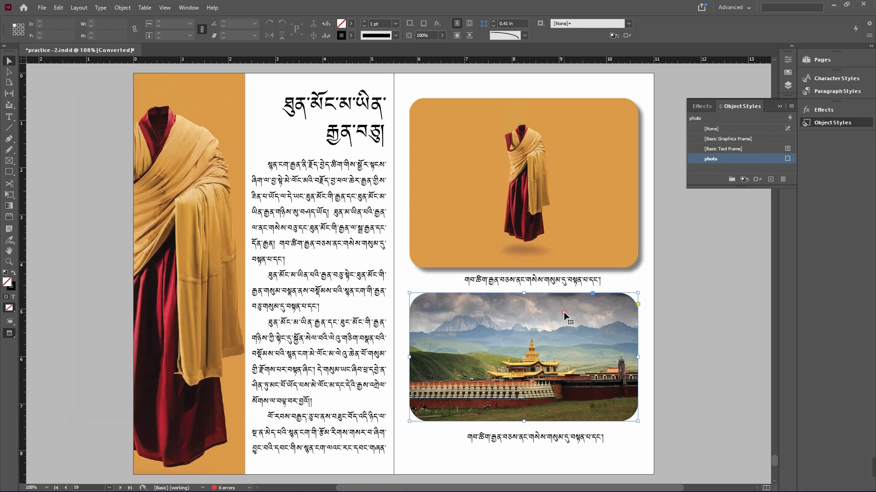
double_click(763, 159)
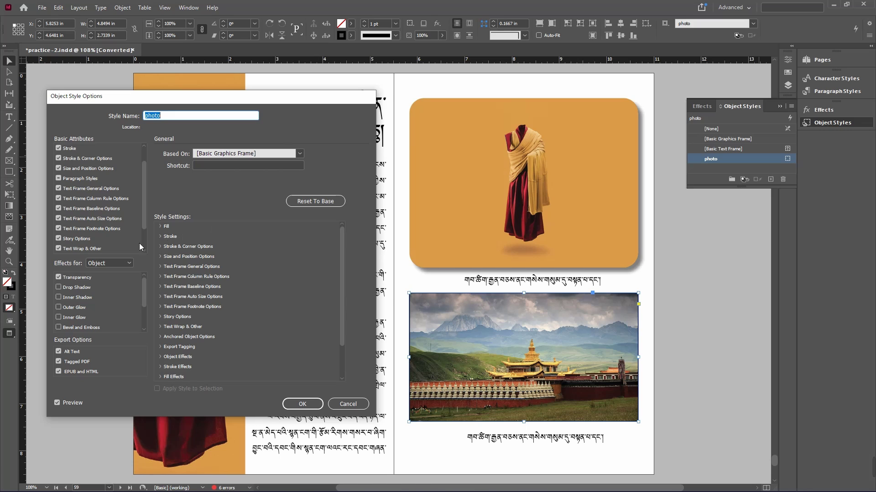
click(60, 291)
click(59, 288)
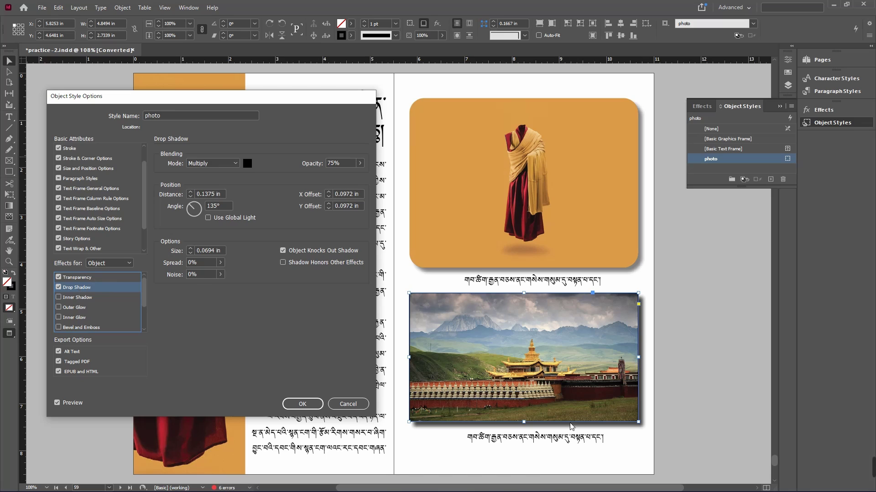
Set the photo style's drop shadow to 50% opacity and 0.125 in distance, and enable Bevel and Emboss.
click(360, 163)
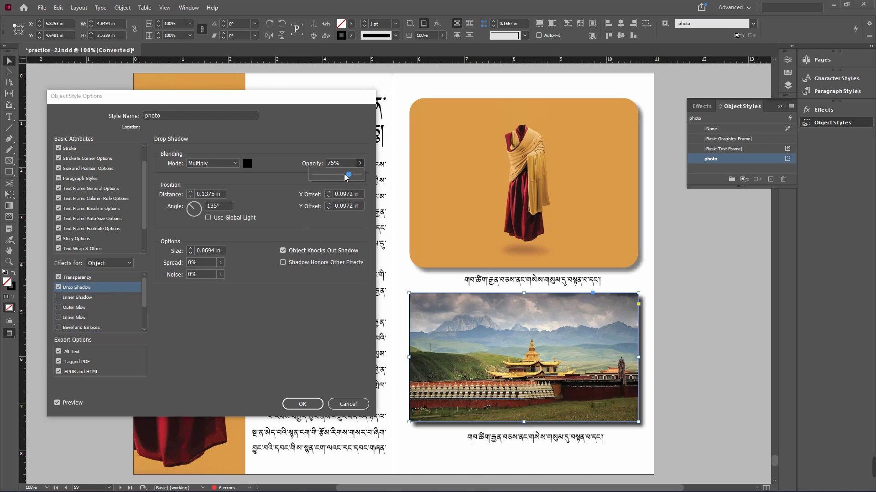
drag(345, 177, 340, 177)
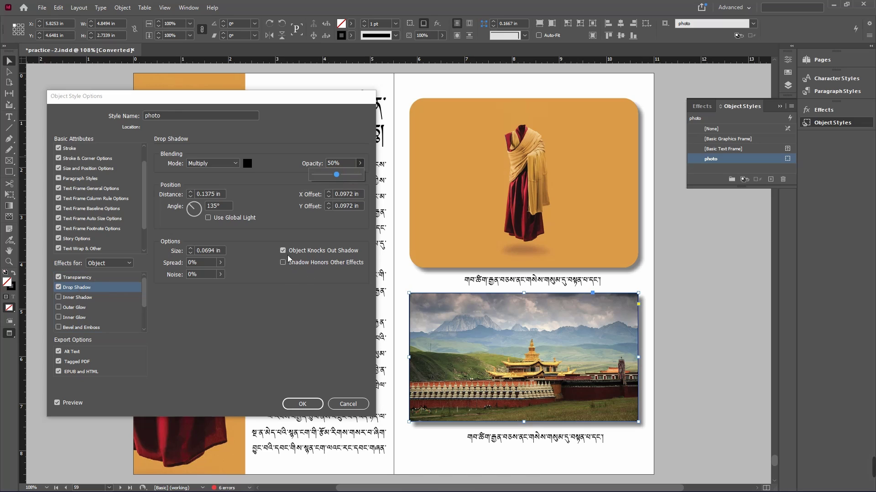
click(191, 197)
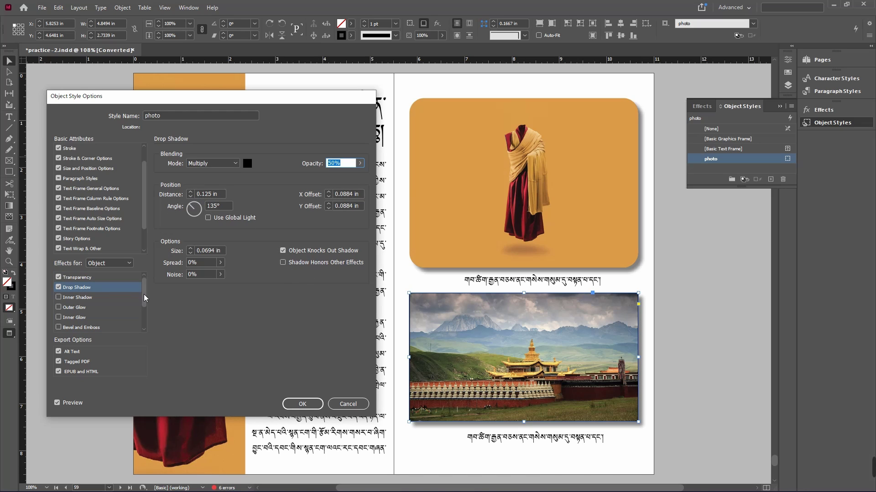
click(58, 327)
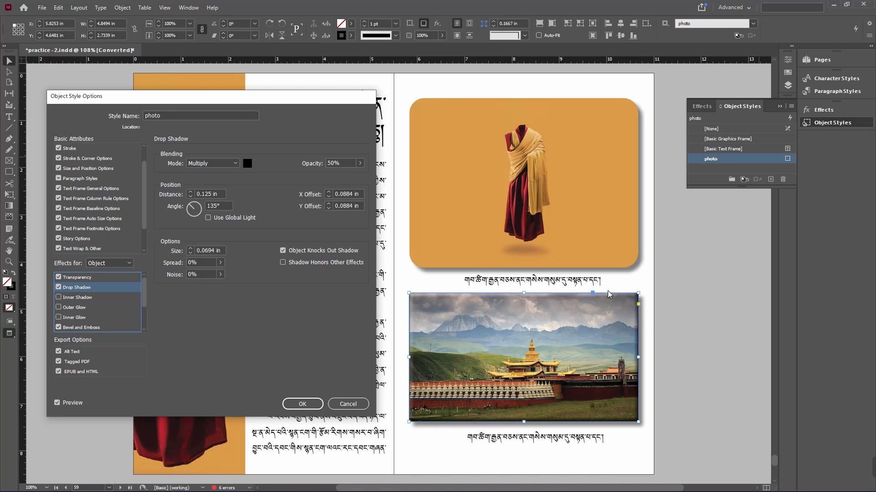
Set the photo style's corner options to a rounded shape of 0.1875 in on all four corners.
scroll(145, 196, up, 2)
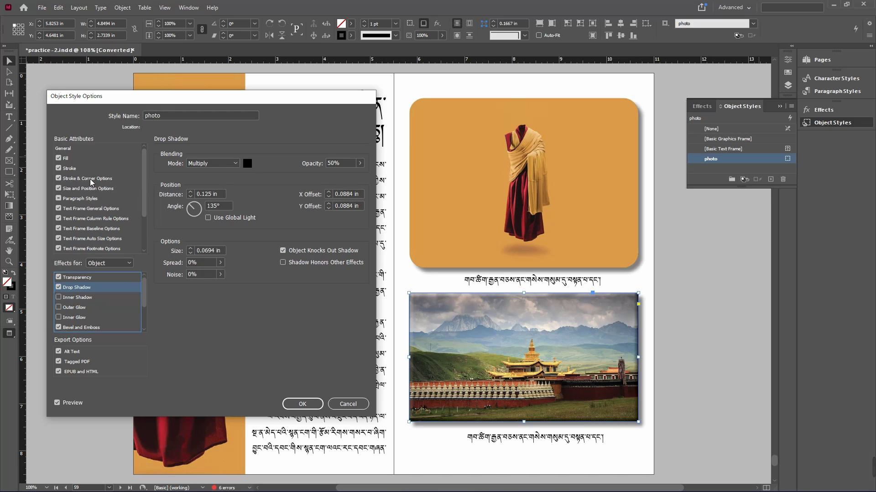
click(104, 178)
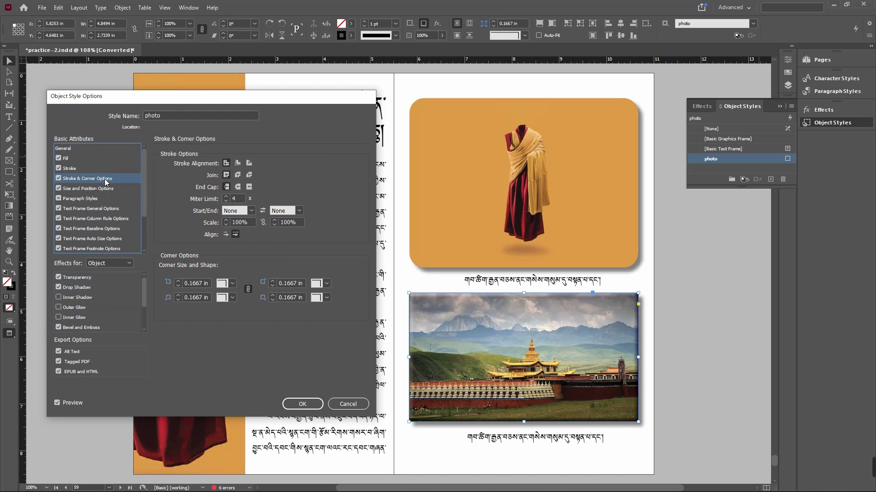
click(177, 281)
click(232, 283)
click(240, 341)
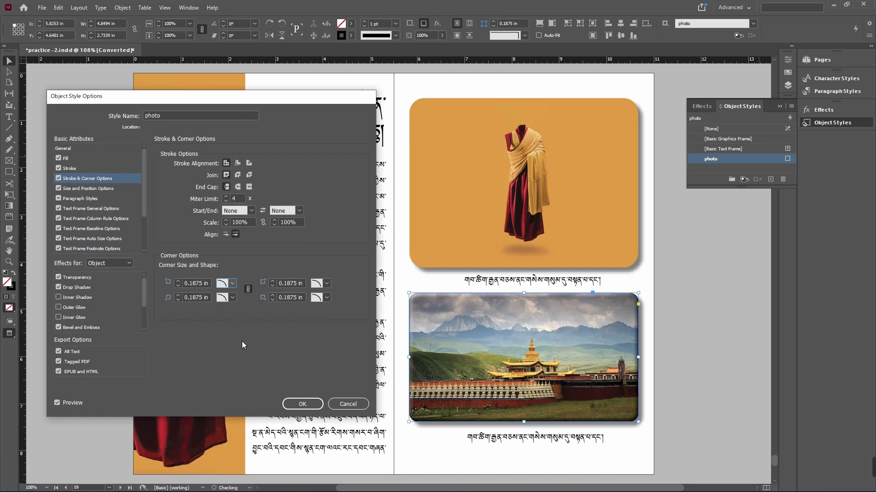
Increase the photo style's corner size to 0.375 in on all four corners.
click(178, 282)
click(178, 282)
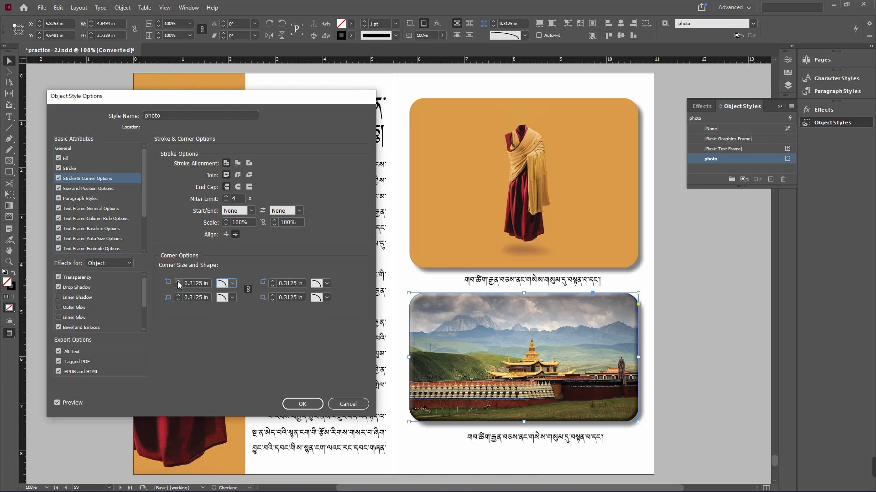
click(178, 282)
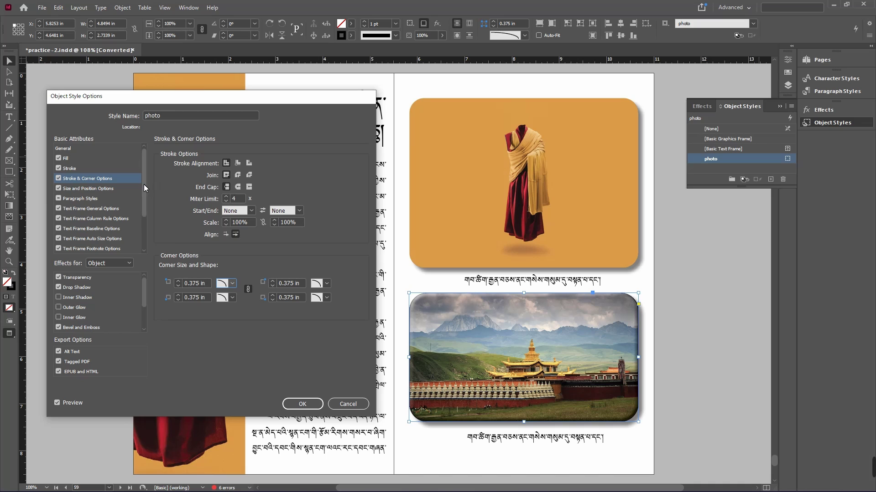
Review the photo style's text frame footnote, text wrap and effects settings, and accept the style options.
scroll(145, 190, down, 5)
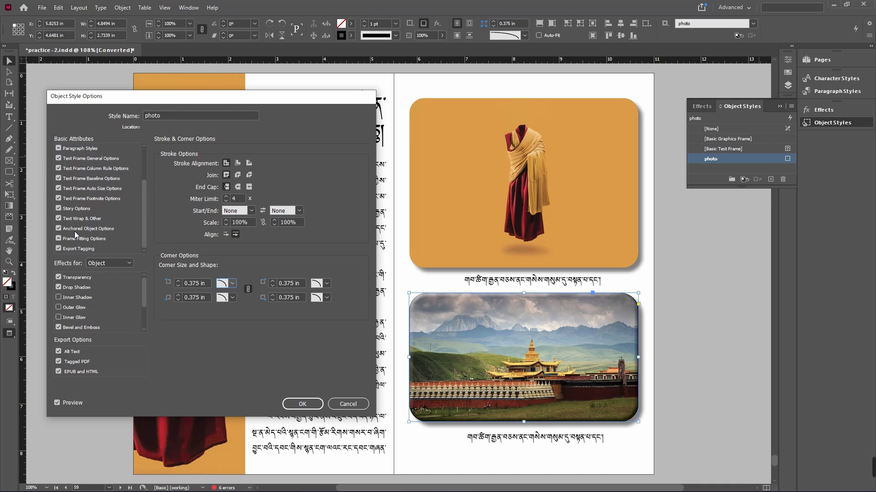
click(106, 191)
click(99, 199)
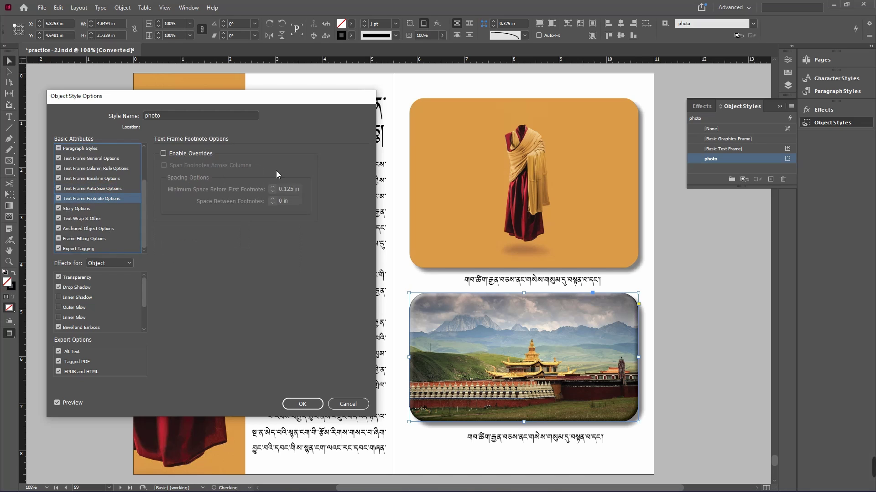
click(75, 219)
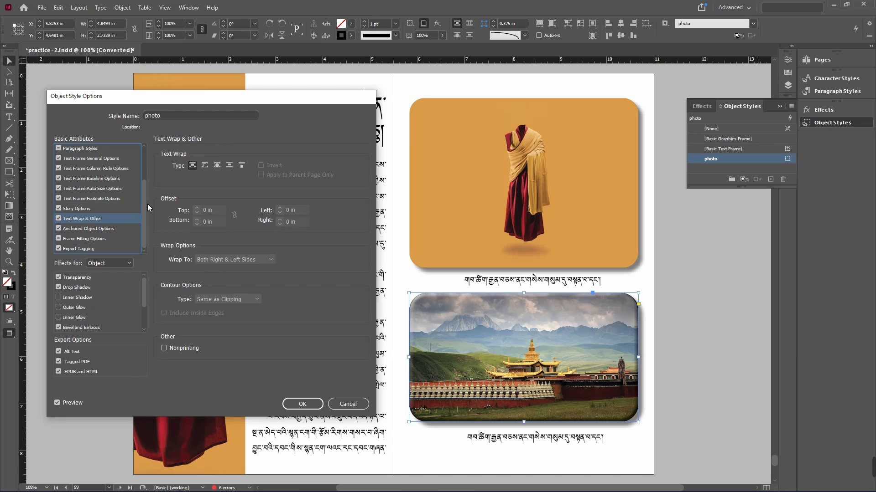
drag(144, 298, 148, 327)
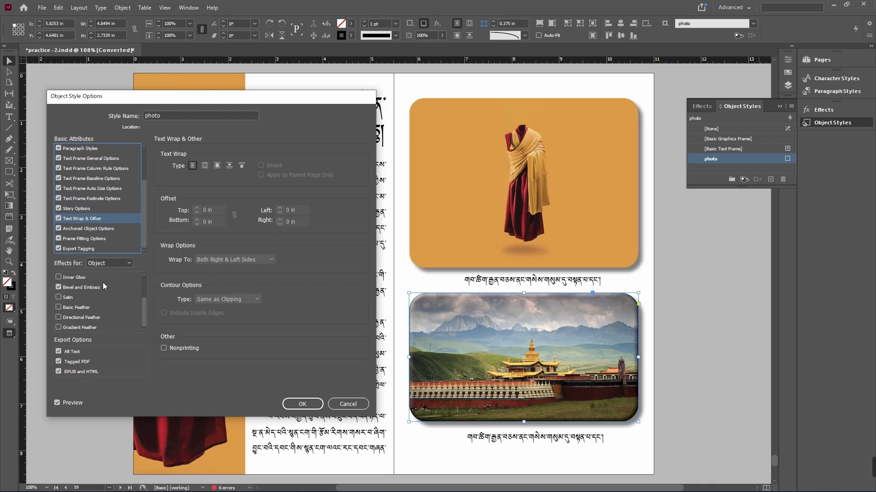
drag(146, 311, 147, 277)
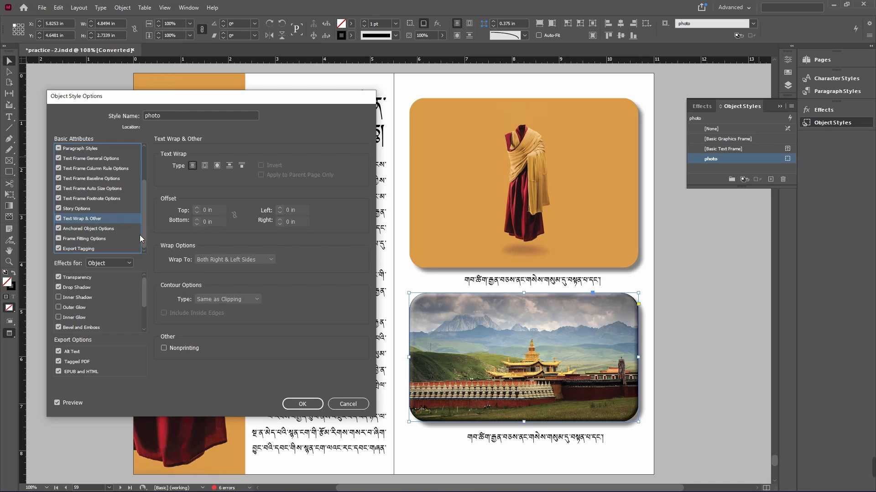
drag(144, 238, 147, 196)
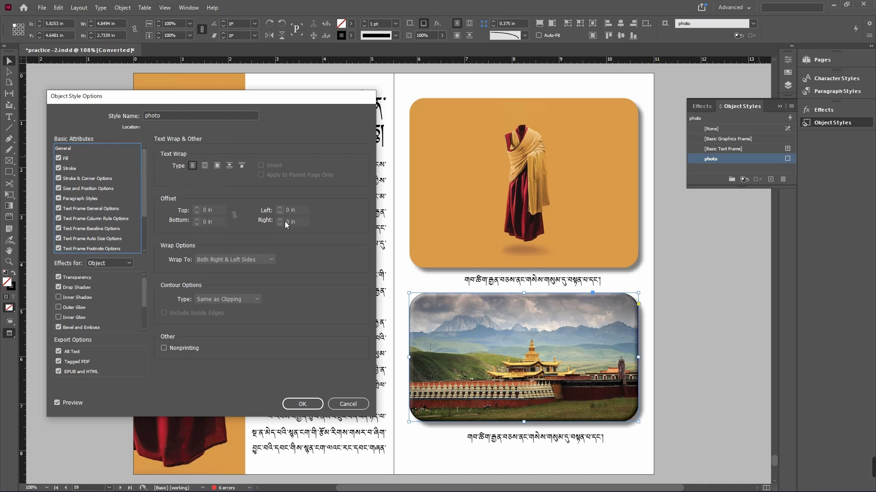
click(302, 404)
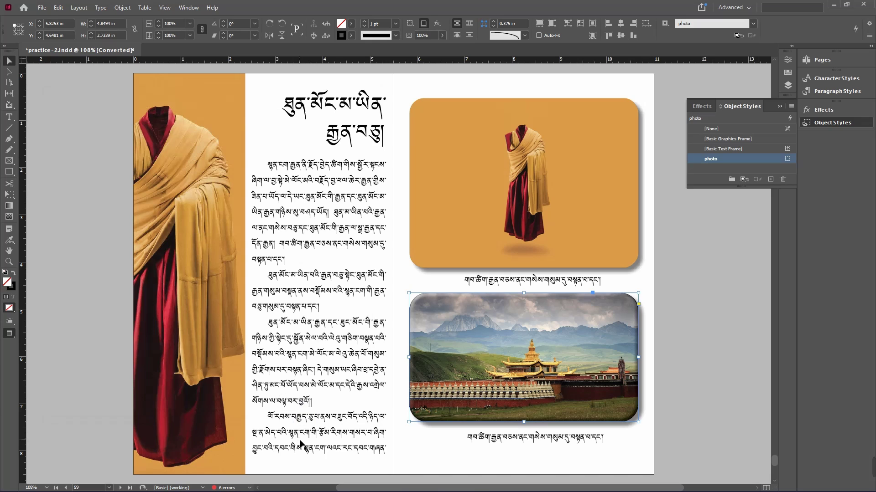
Apply the photo object style to the orange robe picture above the temple photo.
click(714, 362)
click(602, 204)
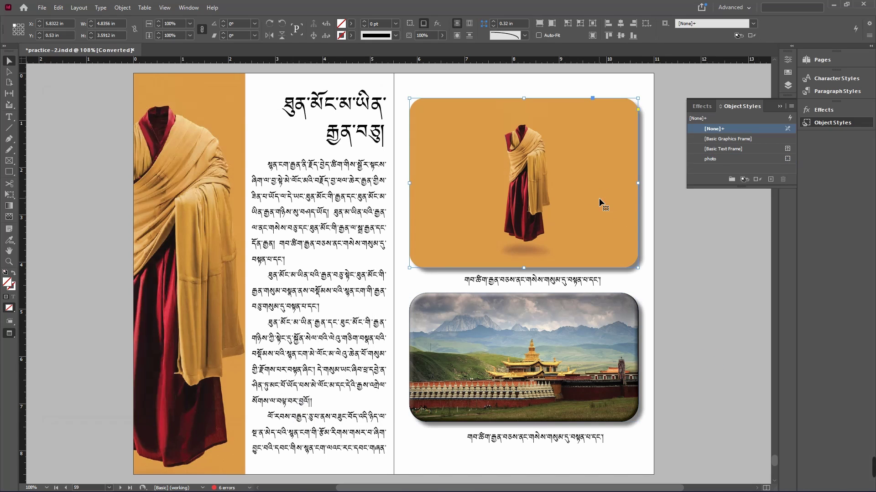
click(733, 159)
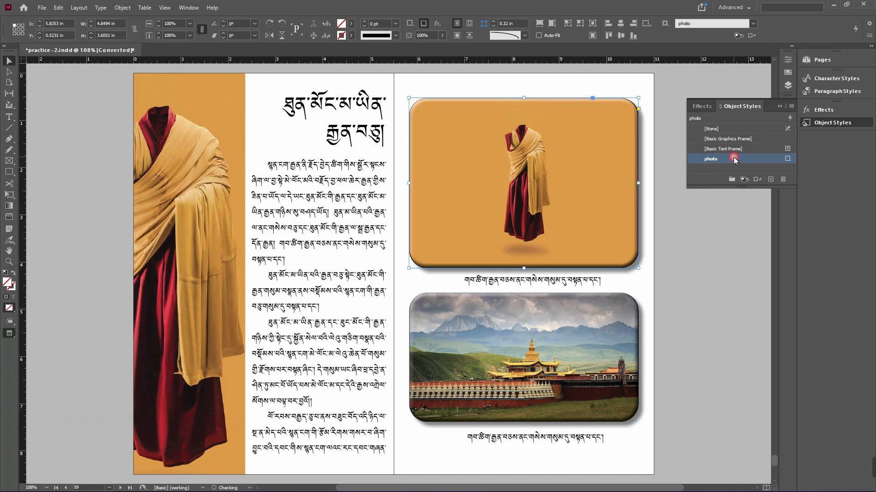
click(687, 294)
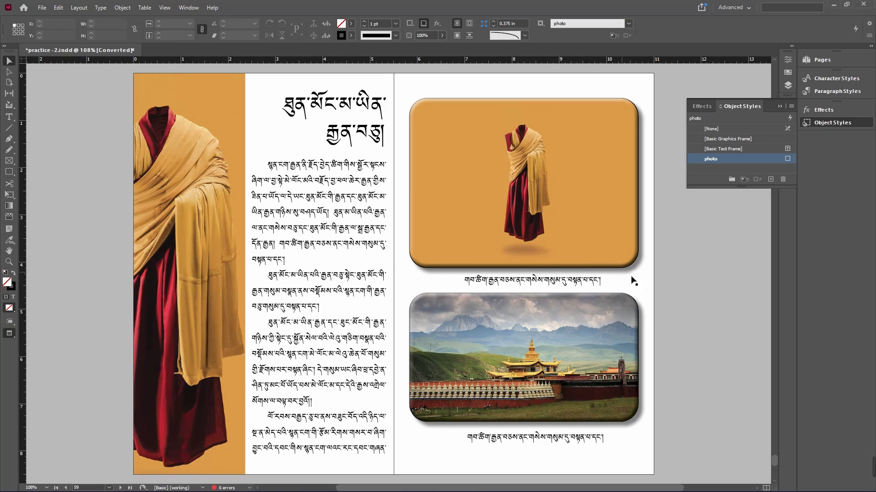
Apply the photo object style to the yak photo on page 57.
drag(773, 460, 775, 449)
click(584, 354)
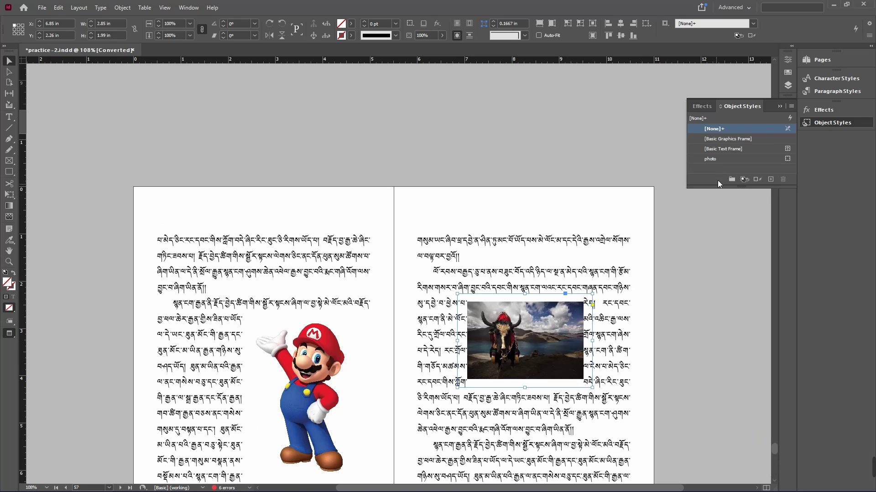
click(728, 160)
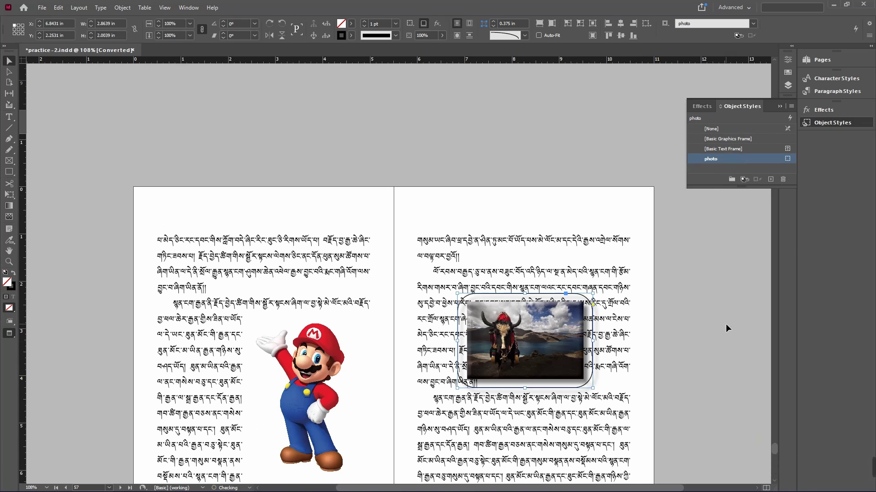
Enlarge the yak image inside its frame until it fills the rounded frame out to the edges.
double_click(561, 346)
drag(586, 308, 592, 294)
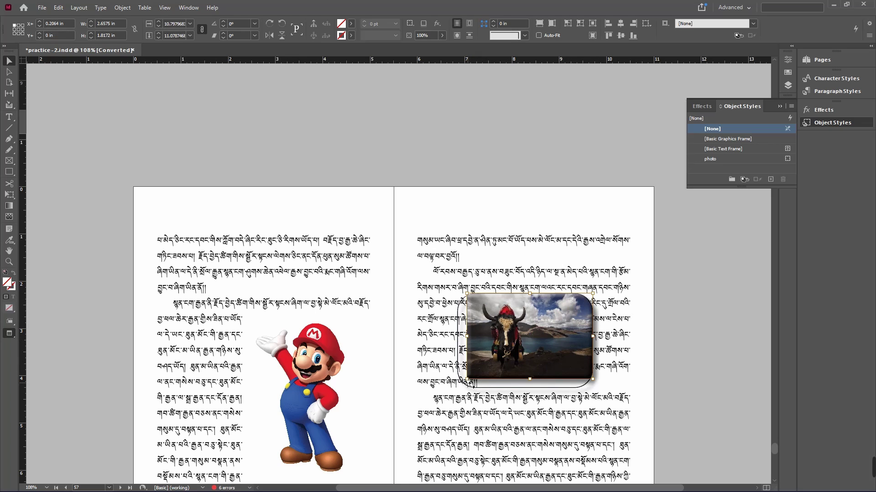
drag(469, 381, 459, 389)
click(713, 401)
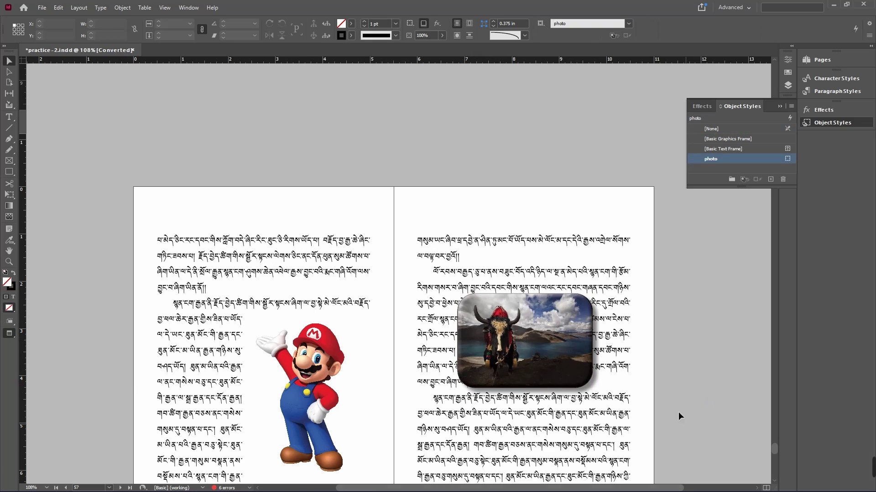
Set the photo style's text wrap to wrap around the bounding box.
click(546, 331)
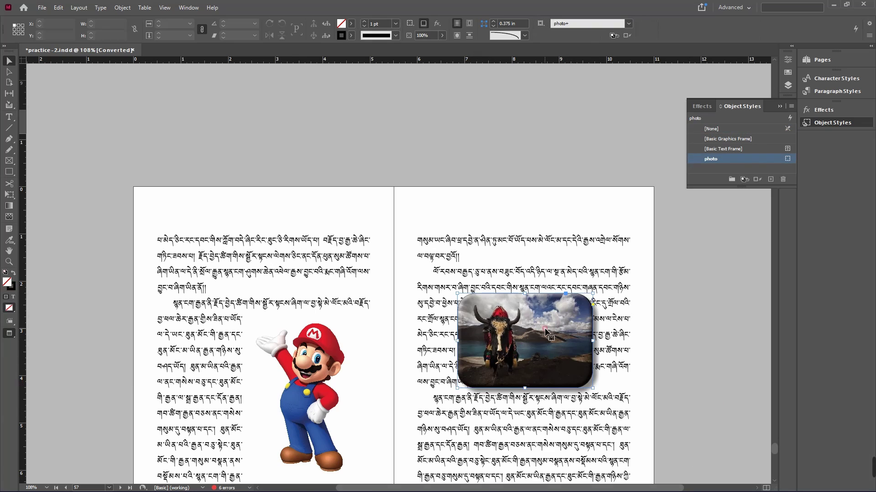
double_click(765, 159)
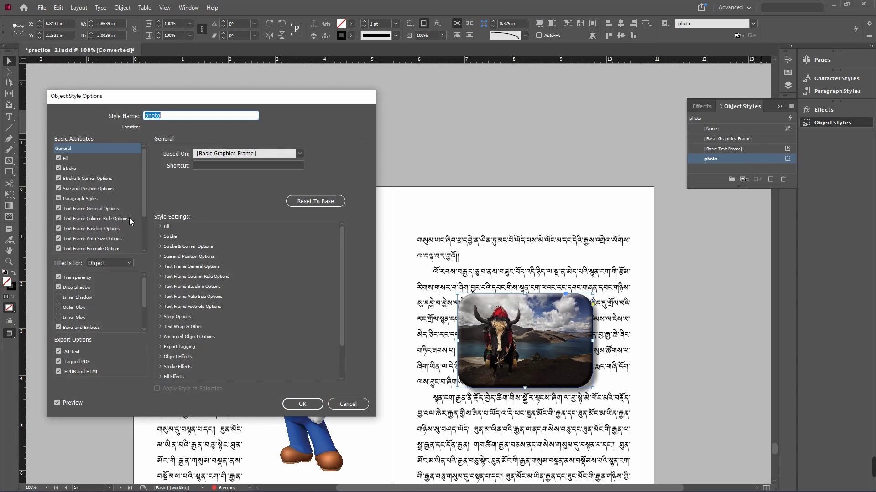
drag(141, 207, 143, 231)
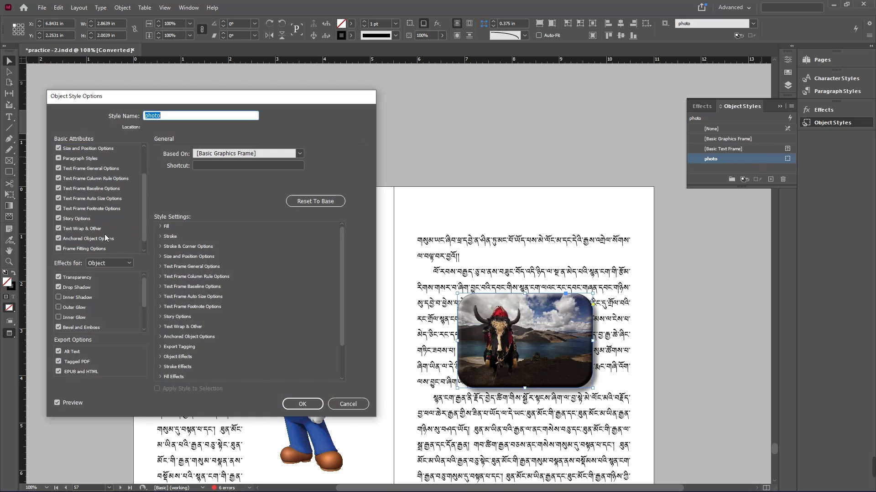
click(76, 229)
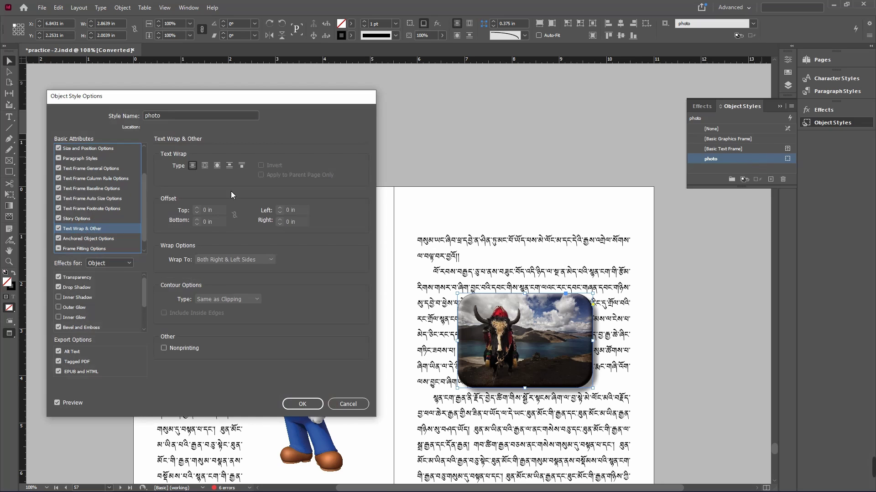
click(203, 166)
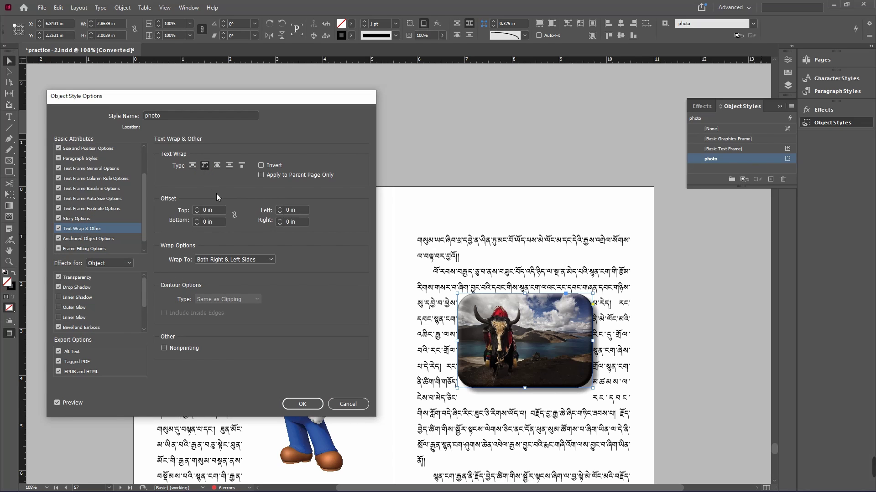
Link the photo style's text wrap offsets and set them to 0.1875 in on all four sides.
click(196, 208)
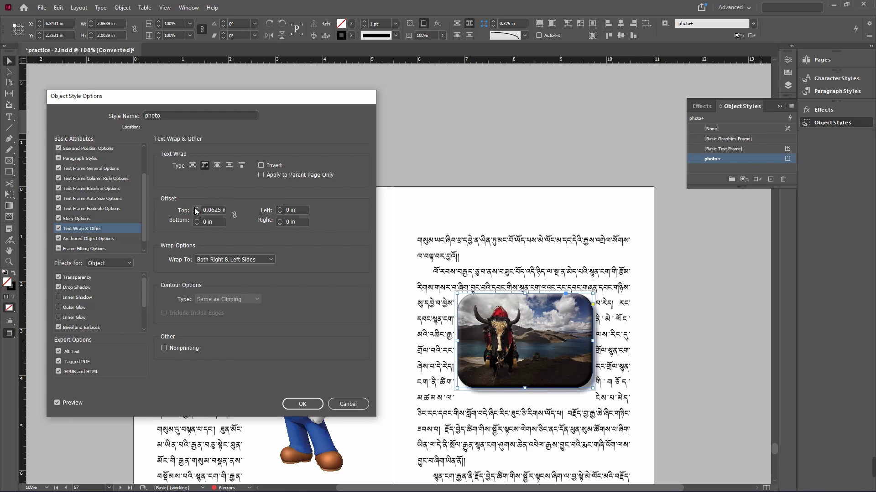
click(196, 208)
click(196, 212)
click(703, 300)
click(233, 215)
click(196, 208)
click(197, 208)
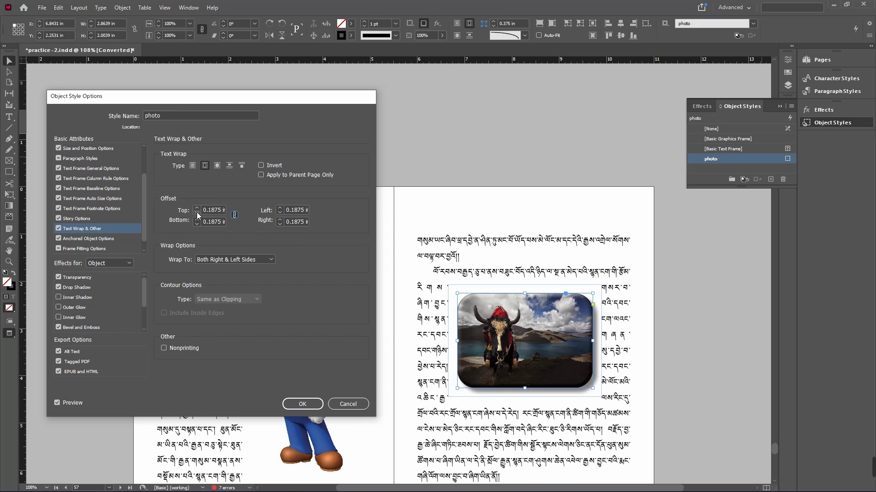
Unlink the wrap offsets, set the top offset to 0.0625 in, and accept the photo style changes.
click(235, 215)
click(218, 212)
click(198, 213)
click(197, 212)
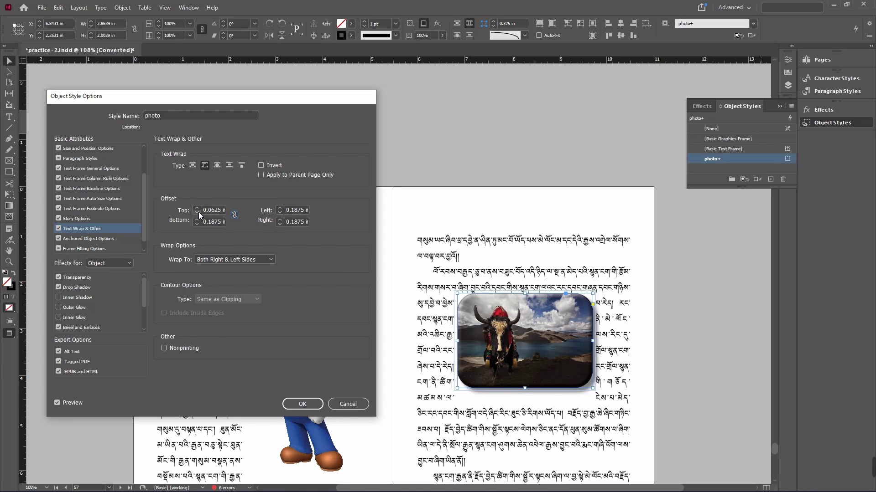
click(302, 404)
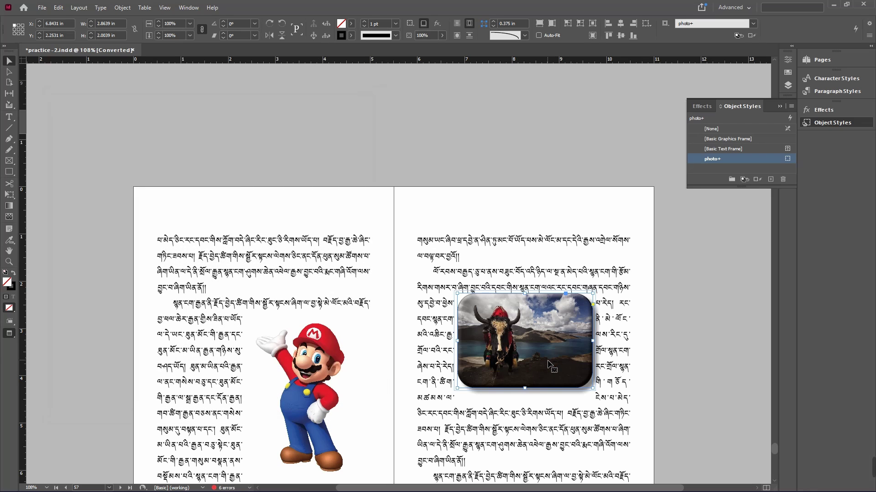
Move the yak photo slightly down within the text, to Y 2.3781 in.
drag(551, 365, 535, 369)
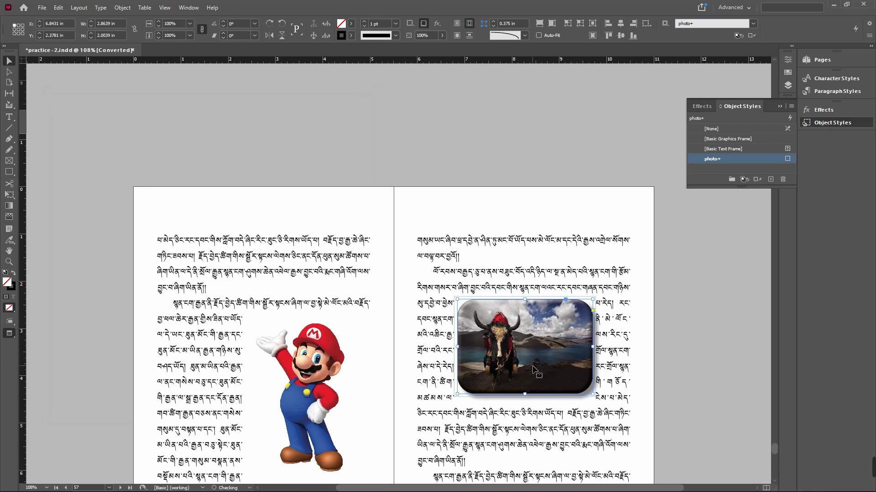
click(737, 343)
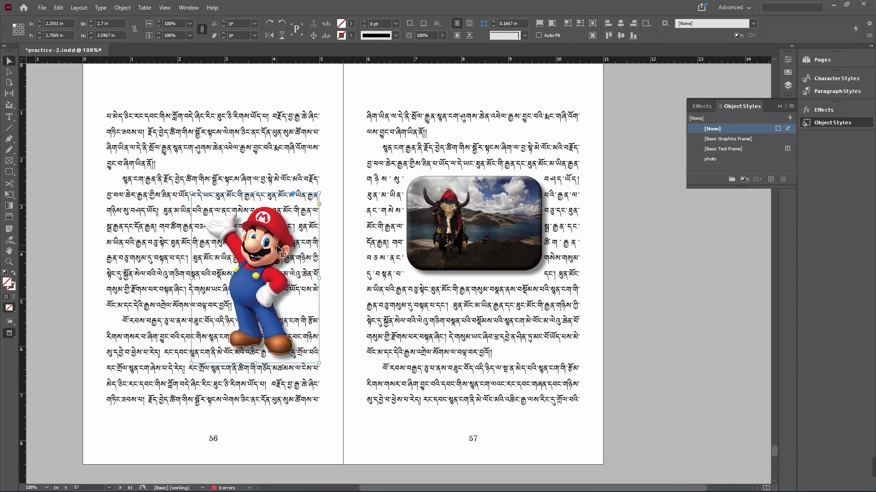
Apply the photo object style to the Mario picture on page 56.
click(746, 160)
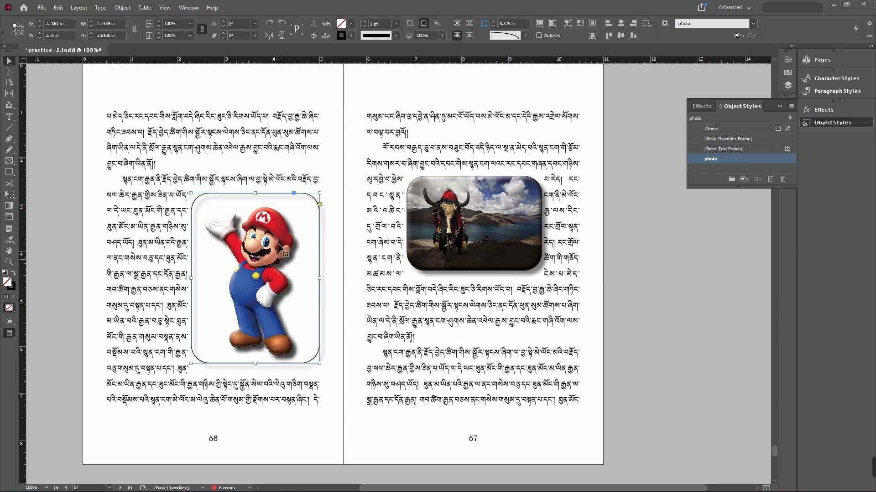
click(330, 236)
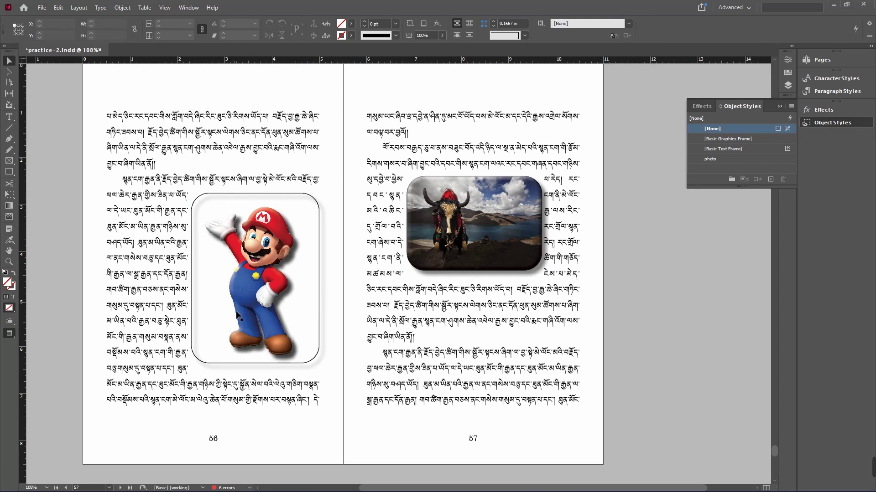
Edit the photo style with the Mario picture selected and set the style's stroke colour to [None].
click(305, 224)
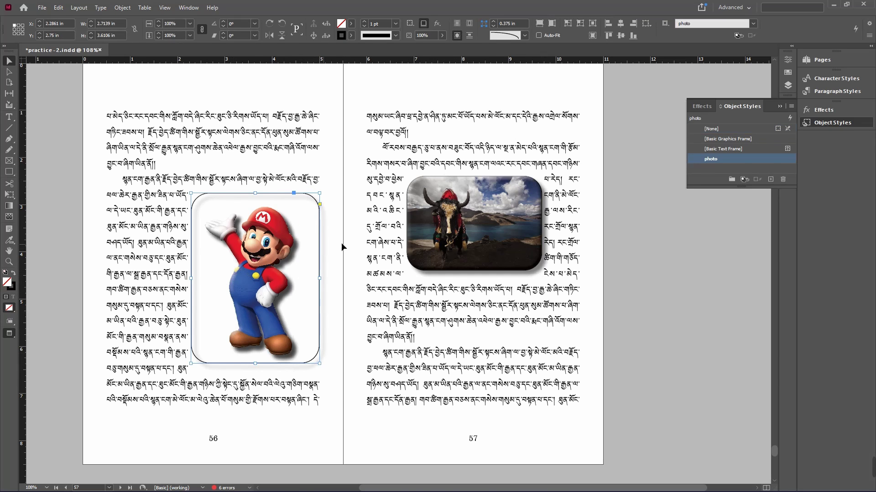
double_click(765, 163)
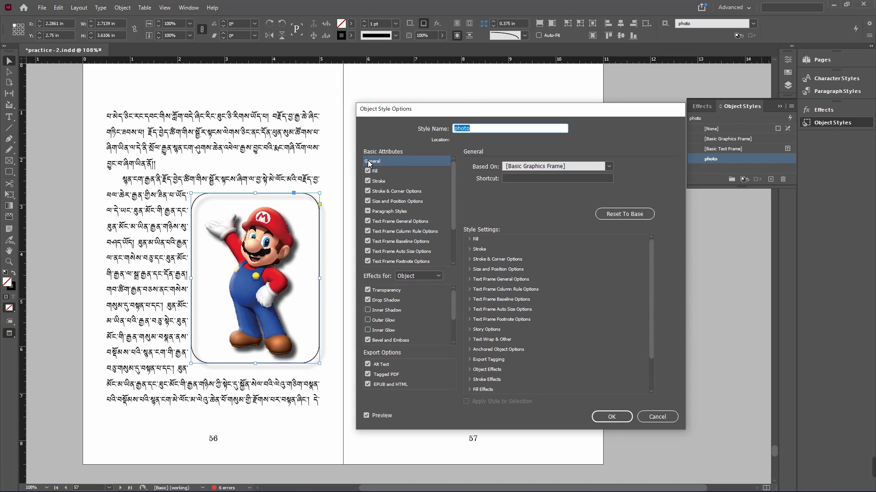
click(385, 182)
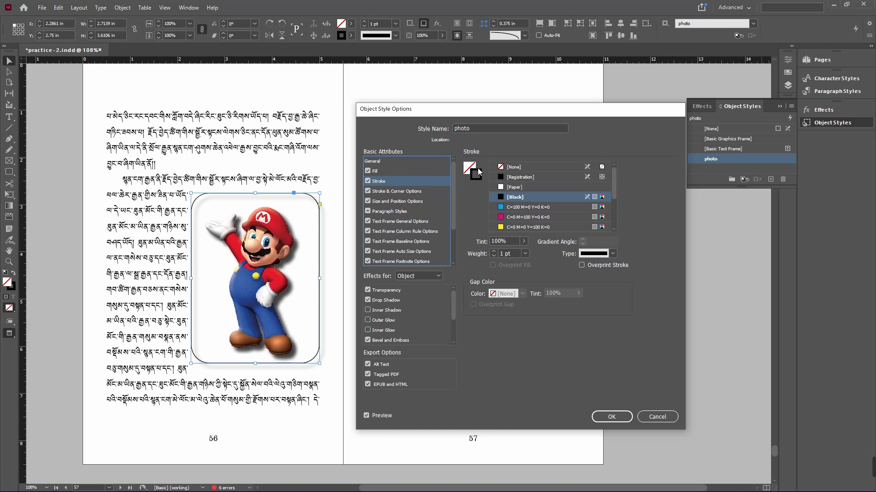
click(522, 165)
scroll(522, 165, down, 1)
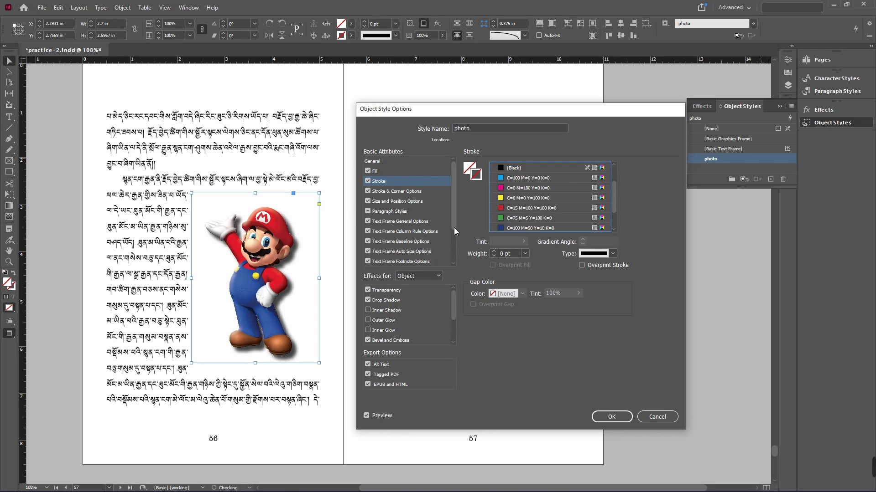
Set the photo style's text wrap contour type to Alpha Channel and accept the style changes.
drag(453, 224, 456, 266)
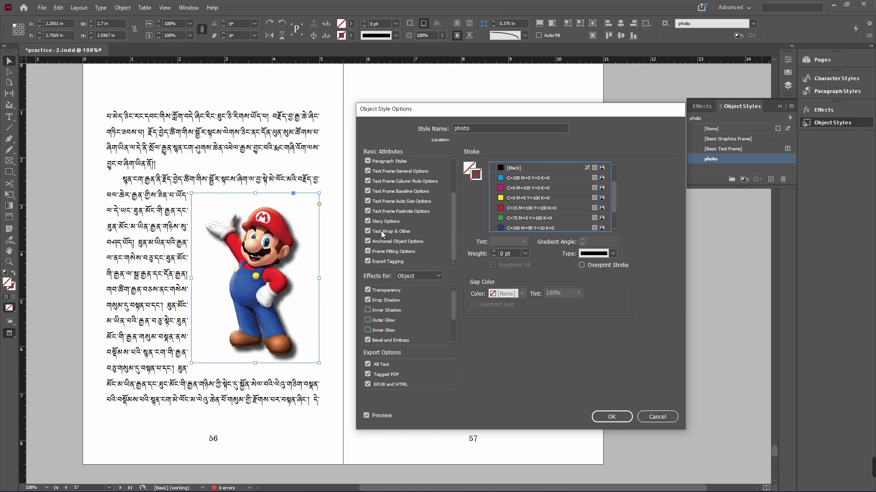
click(395, 233)
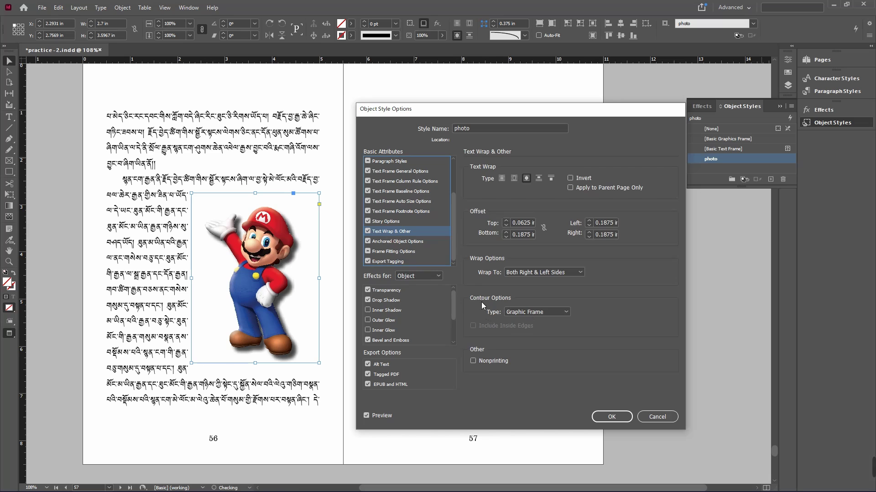
click(525, 310)
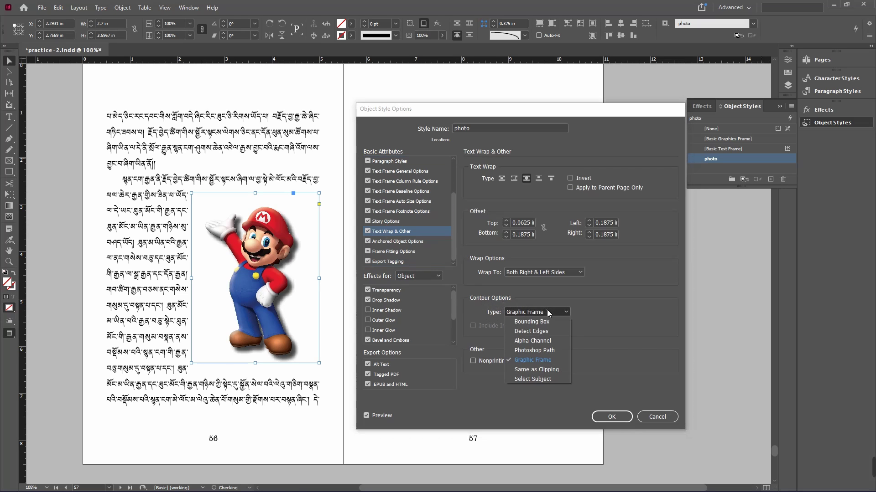
click(544, 341)
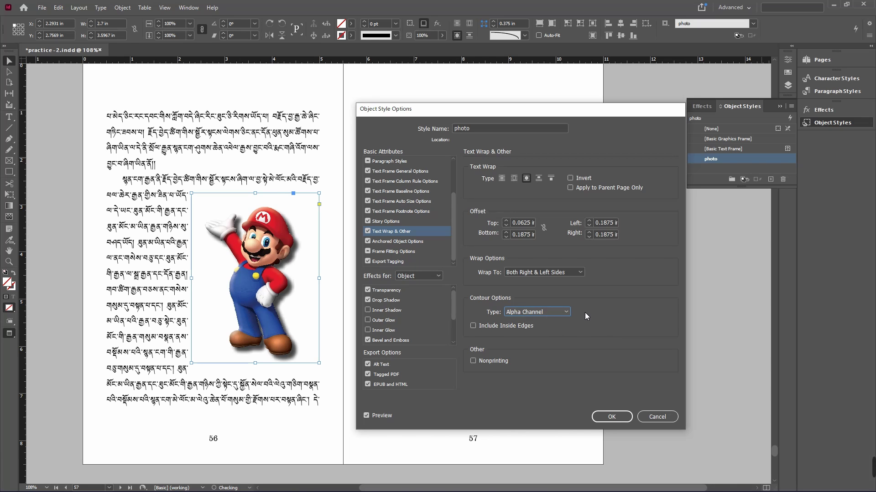
click(614, 417)
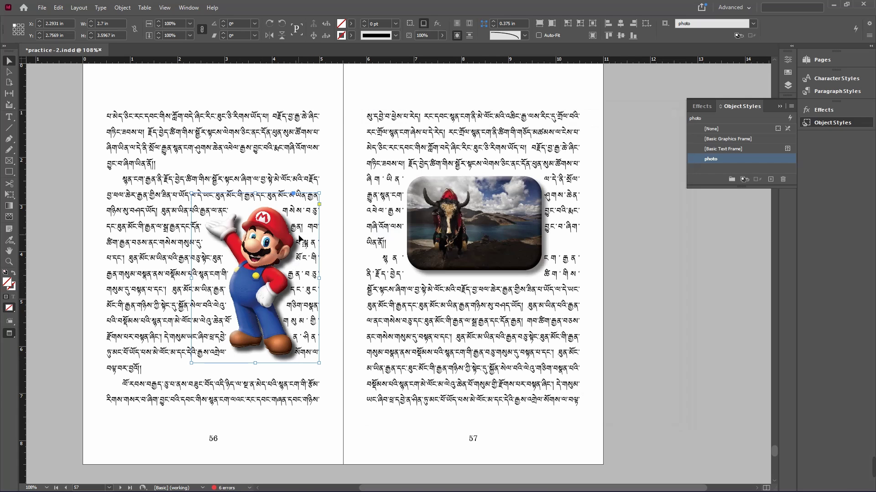
Edit the photo style's text wrap again, link the offsets and set them all to 0.1875 in, accept, and deselect the picture.
double_click(739, 159)
click(396, 232)
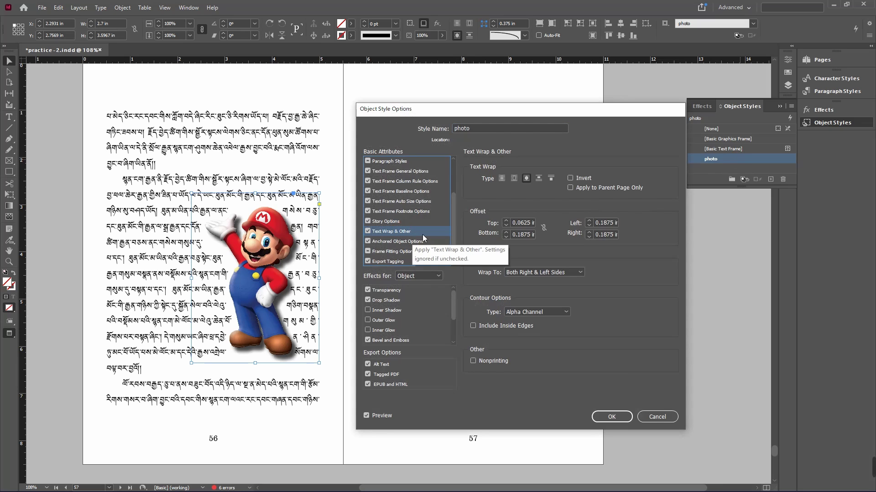
click(544, 227)
click(505, 221)
click(505, 220)
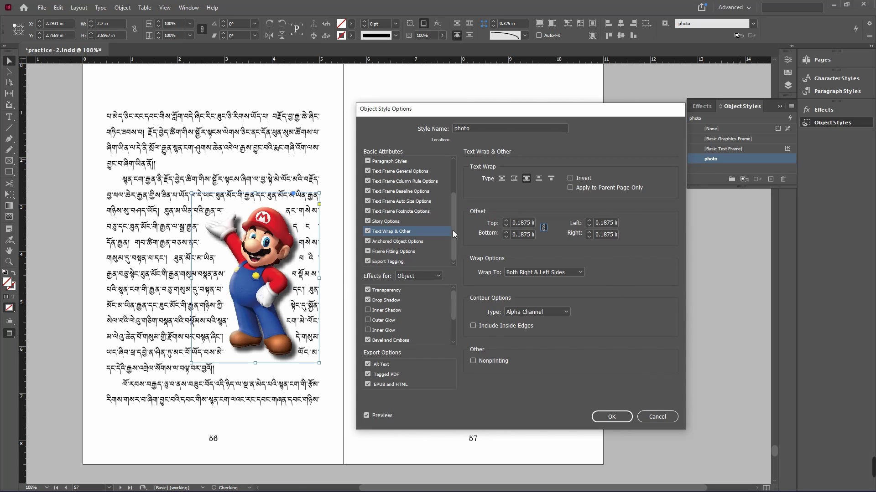
click(612, 416)
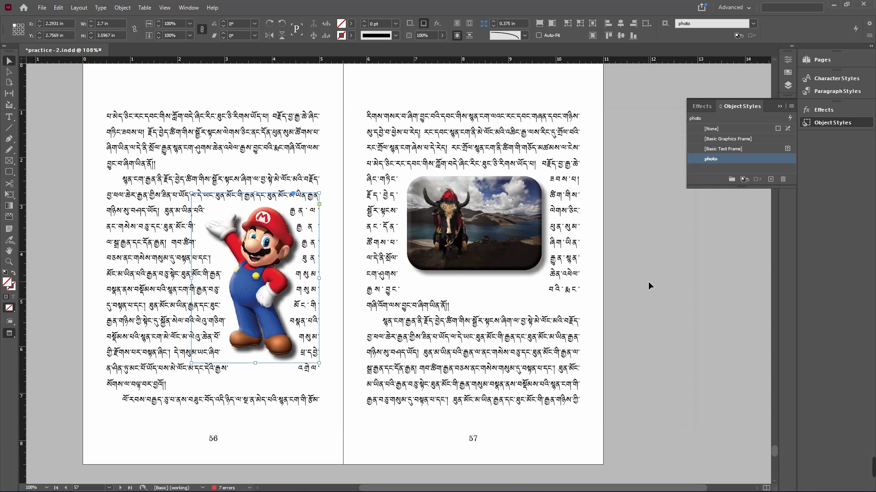
click(338, 355)
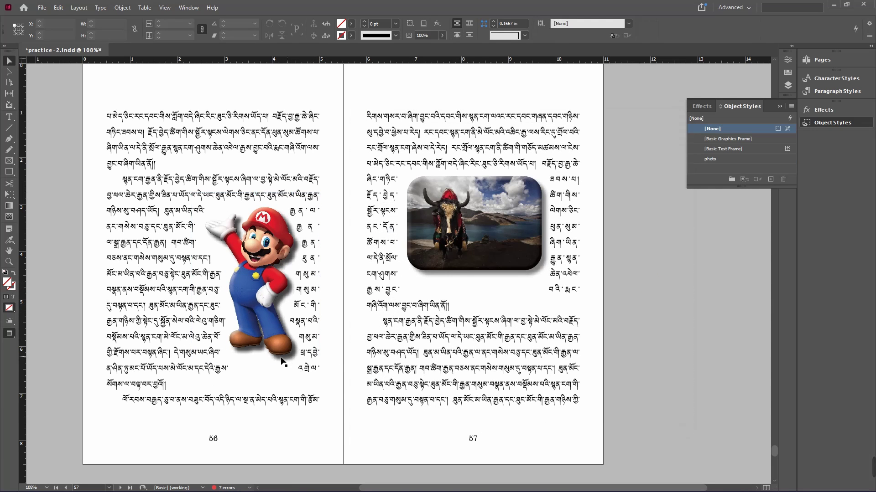